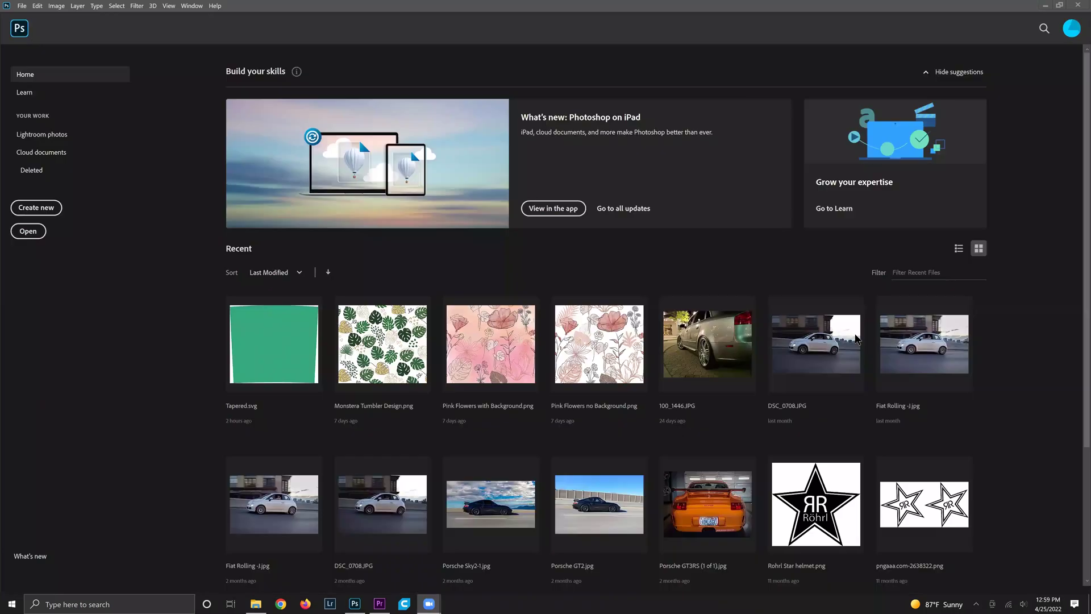
Step: Open Tapered.svg from Tumbler Files, rasterized at 9.322 × 8.221 inches and 300 pixels per inch
click(1051, 457)
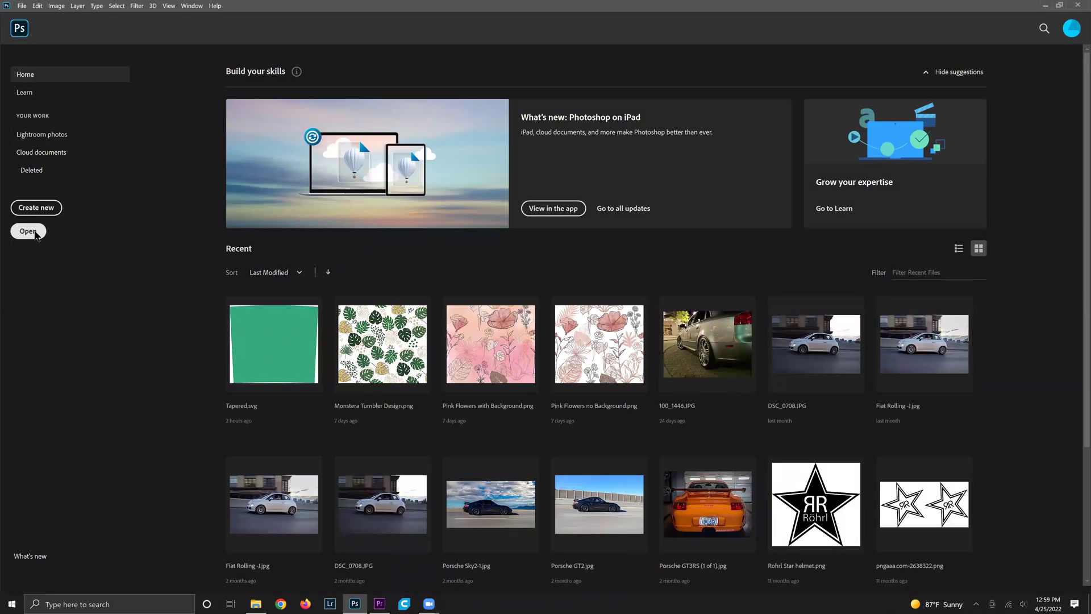
click(29, 231)
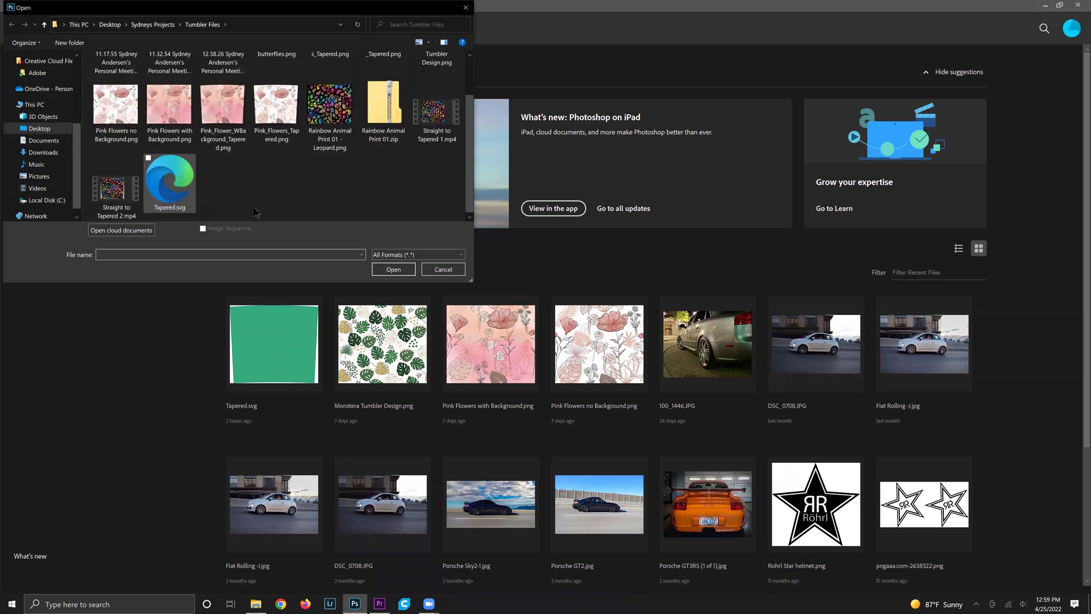
click(156, 178)
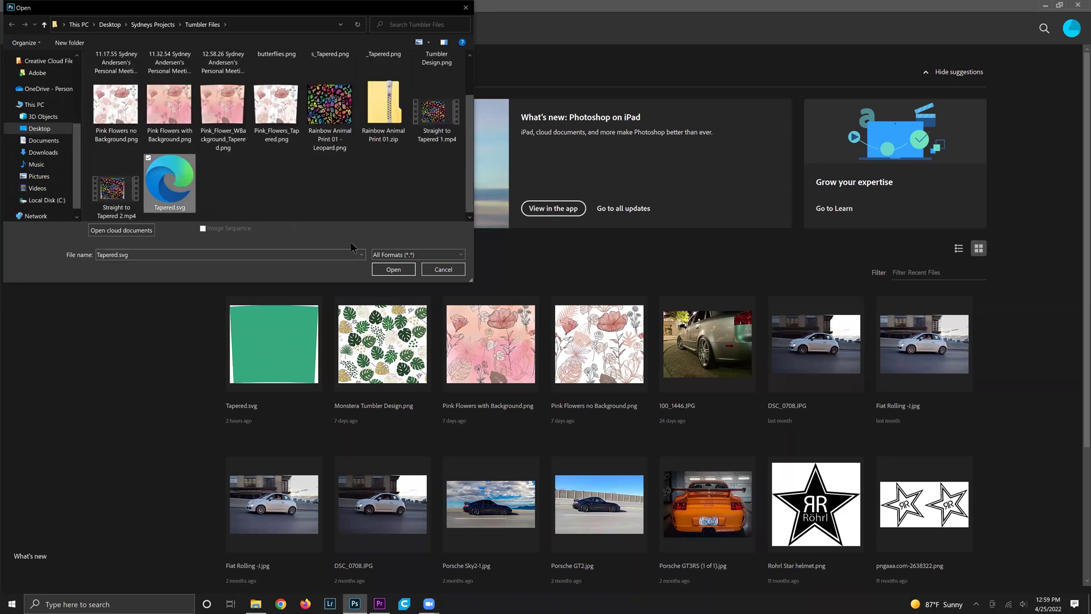
click(394, 270)
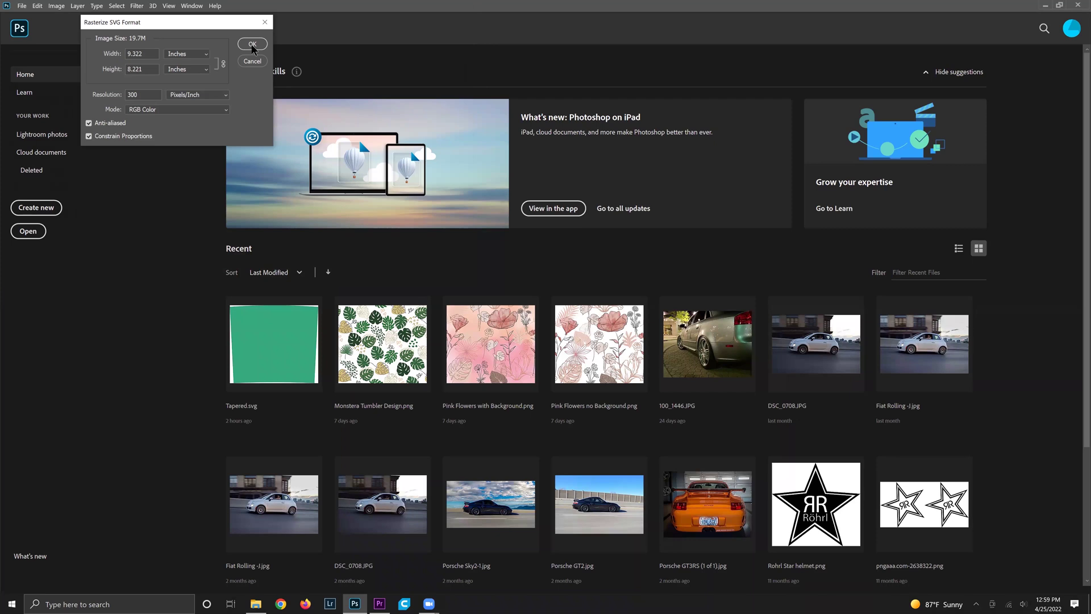
click(254, 49)
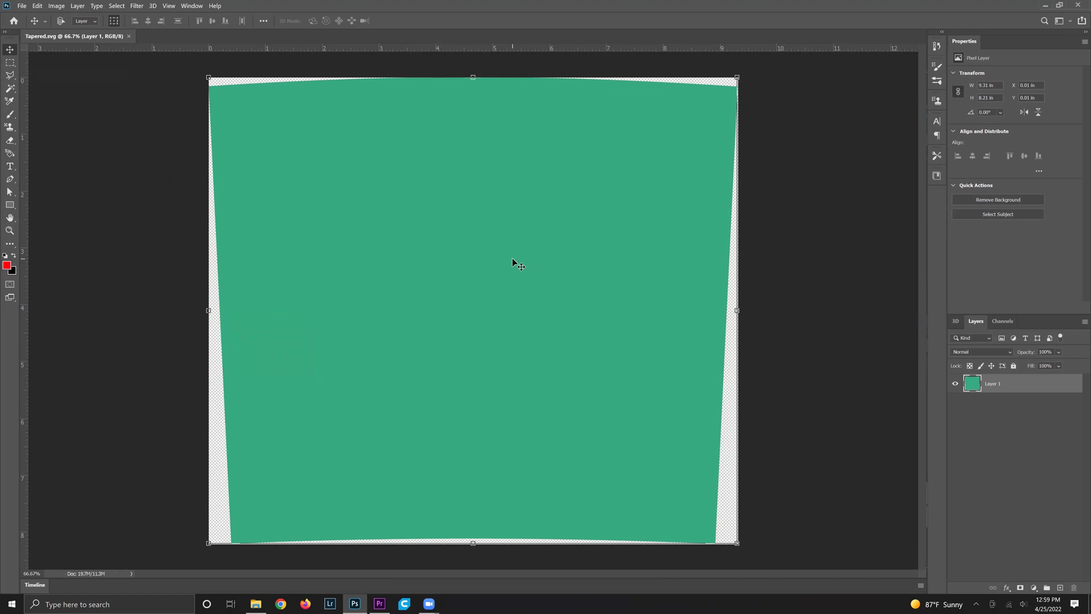
Step: Place Rainbow Animal Print 01 - Leopard.png from Tumbler Files onto the canvas and commit it
click(254, 604)
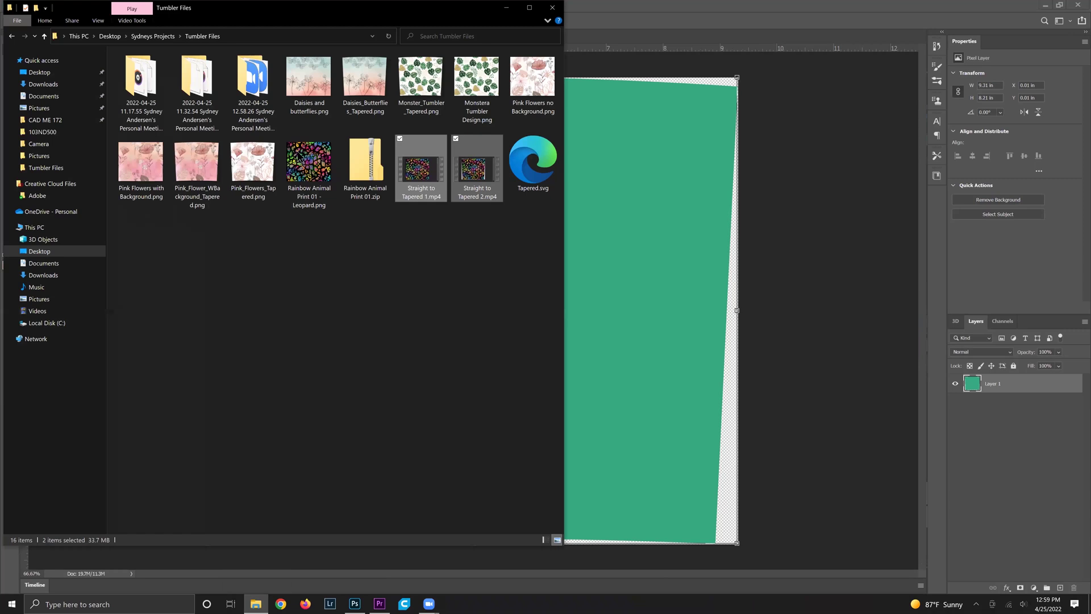
drag(298, 154, 621, 235)
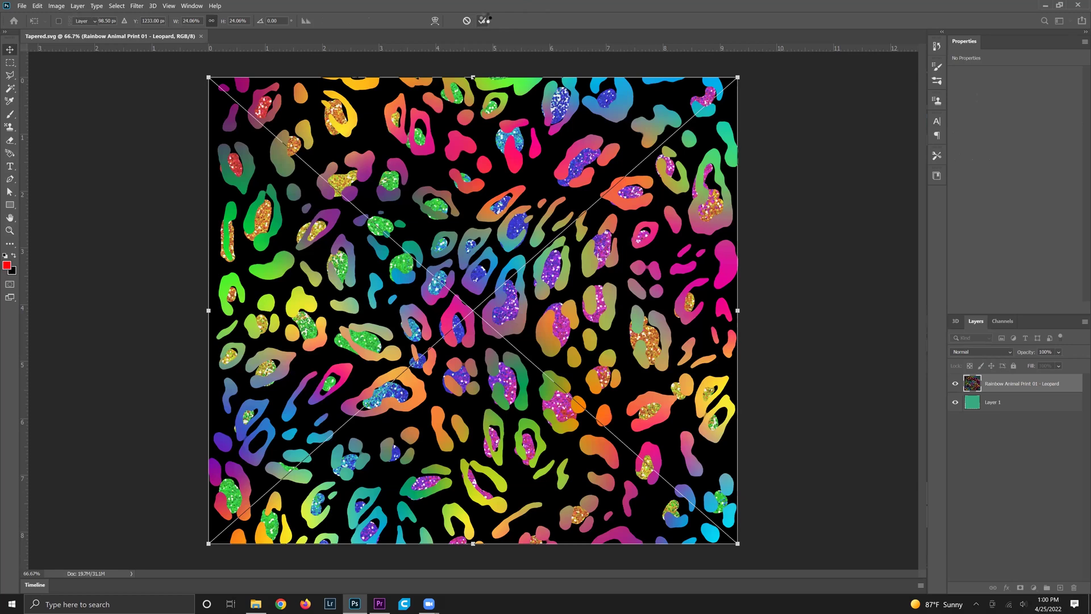
click(483, 21)
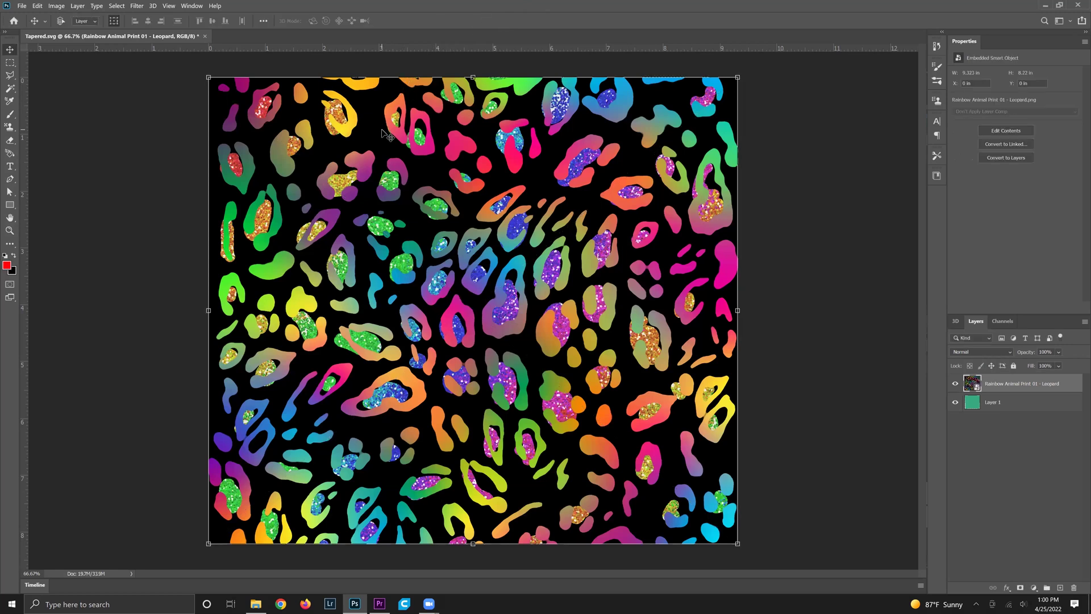
click(54, 7)
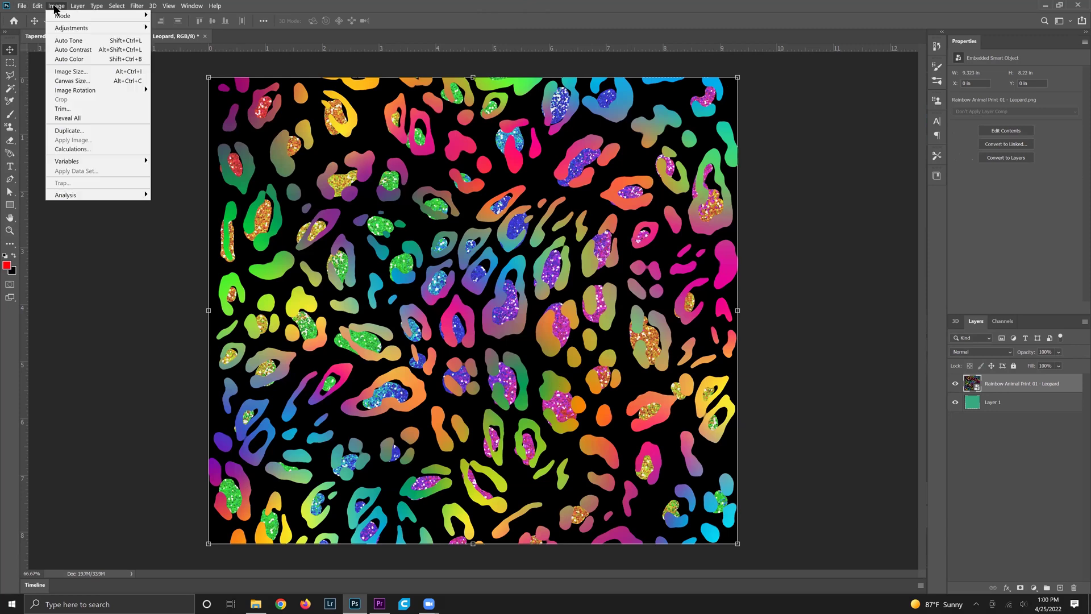
click(68, 72)
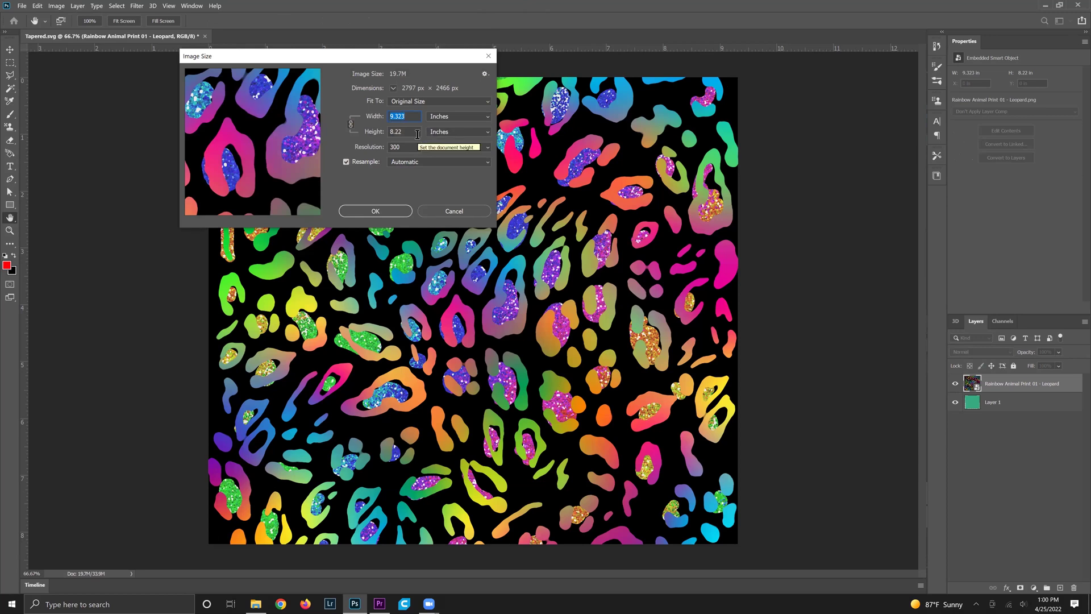
click(385, 211)
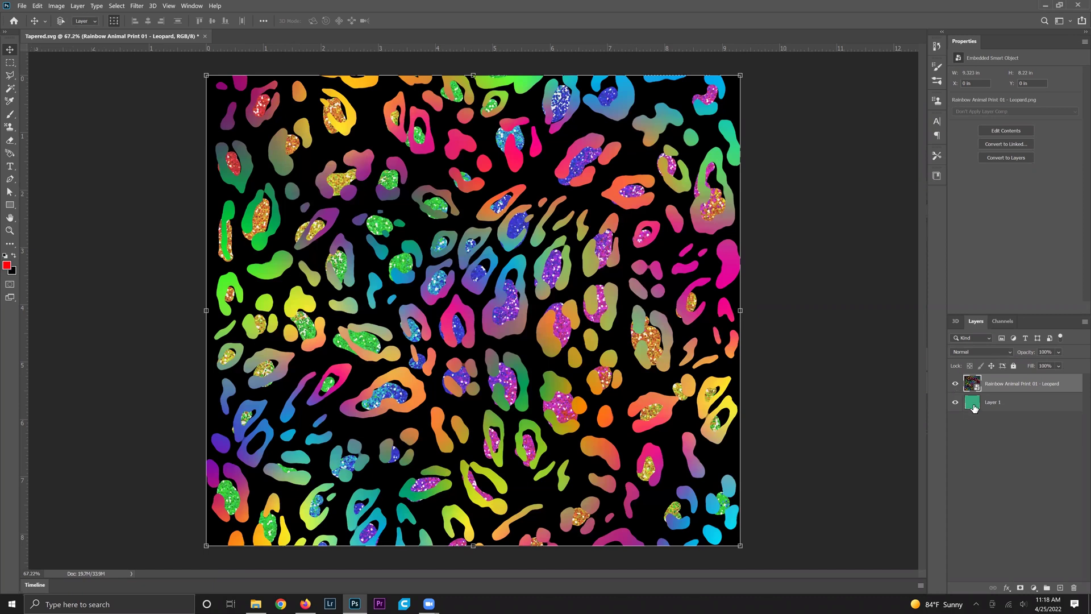
right_click(1024, 389)
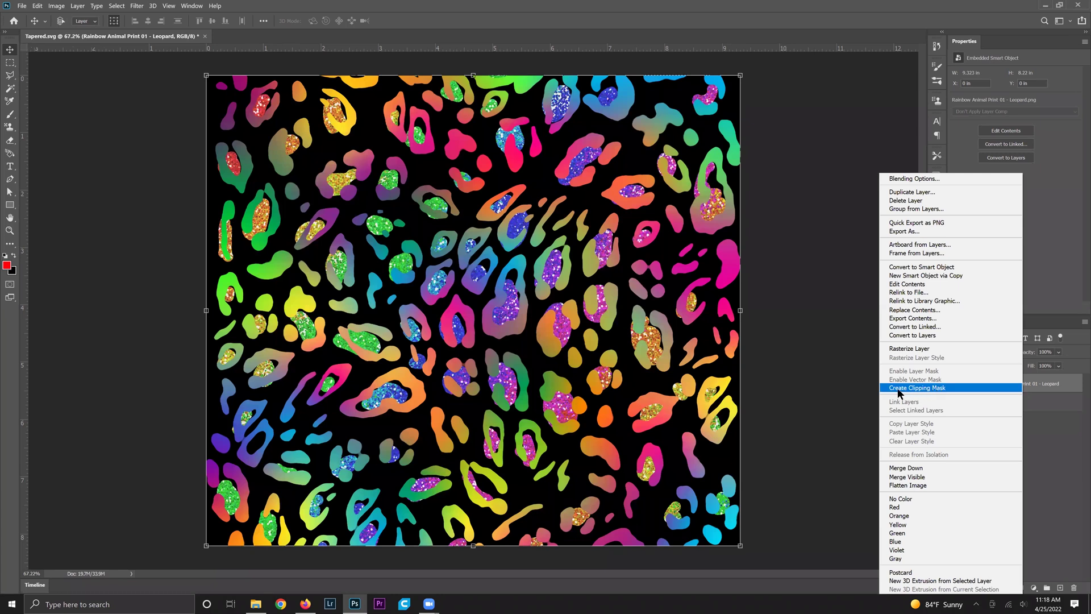
click(954, 391)
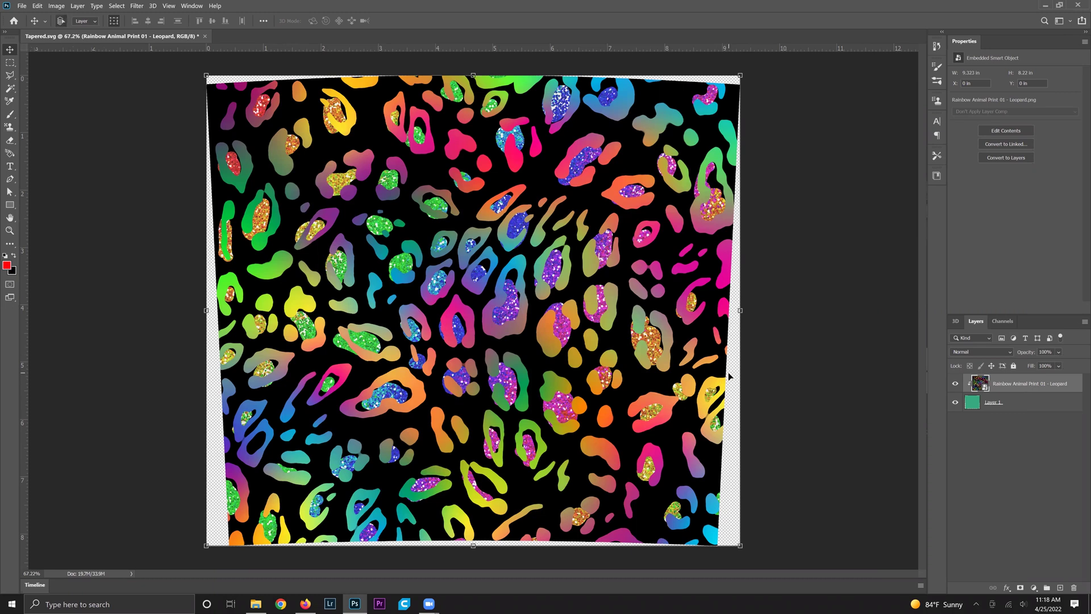
key(Escape)
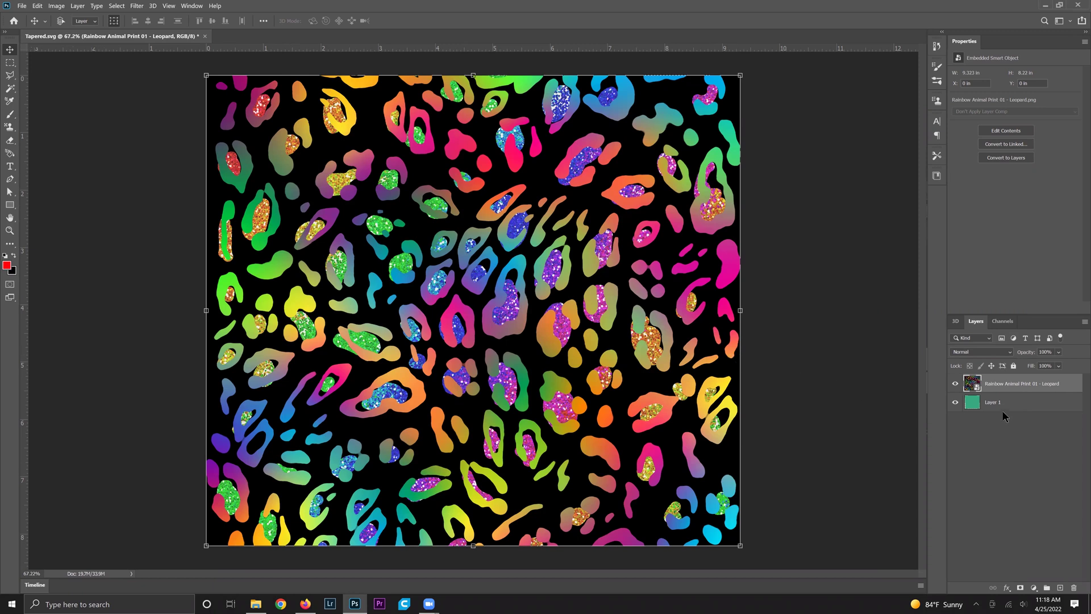
Step: Drop the leopard layer to 70% opacity and start a Warp transform on it
click(1060, 357)
drag(1080, 364, 1070, 366)
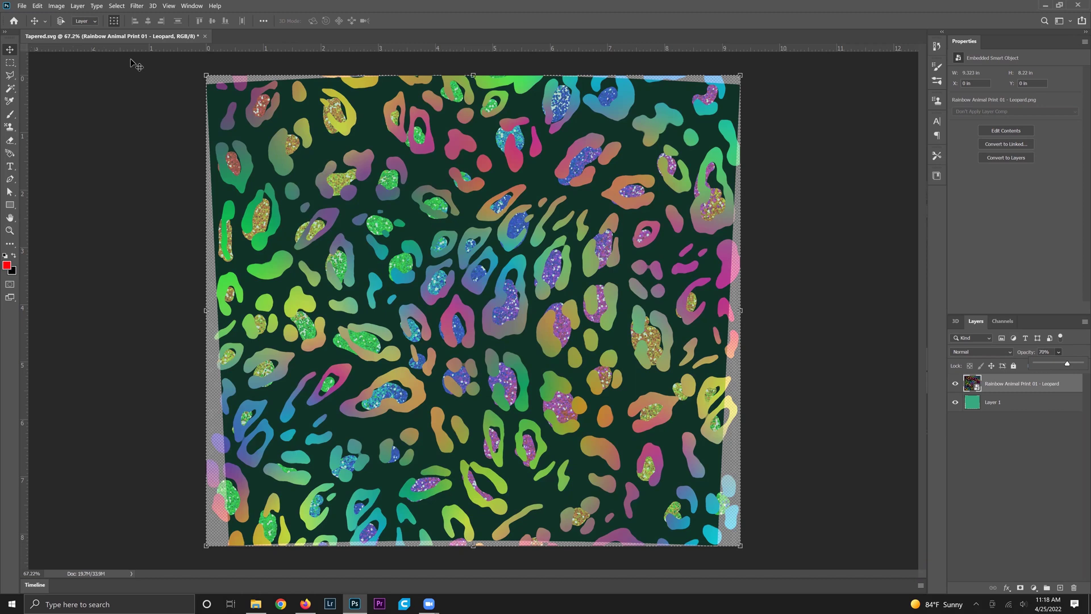
click(37, 6)
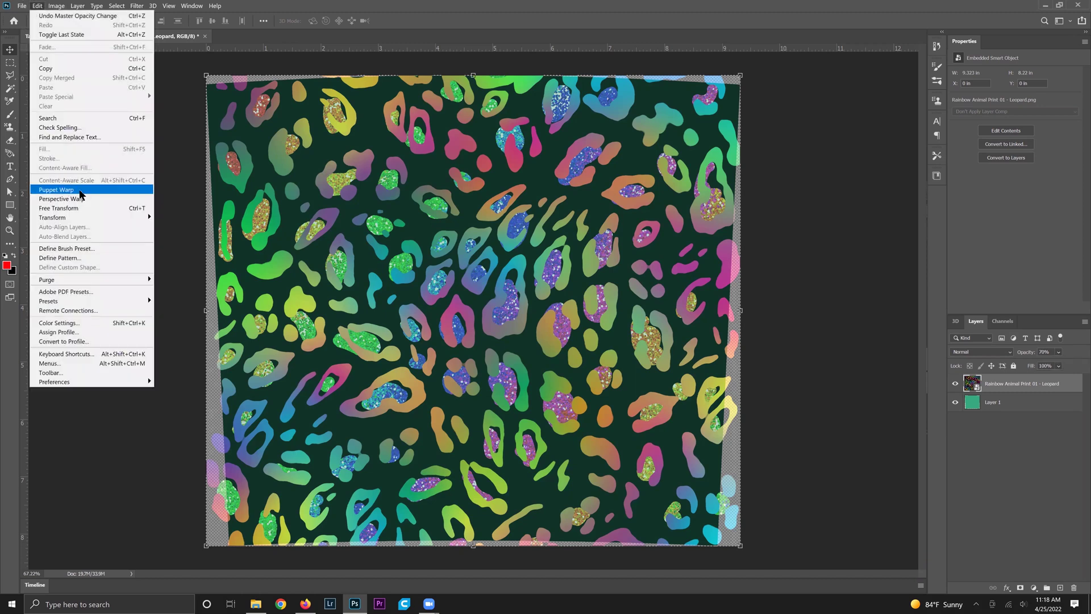
mouse_move(87, 220)
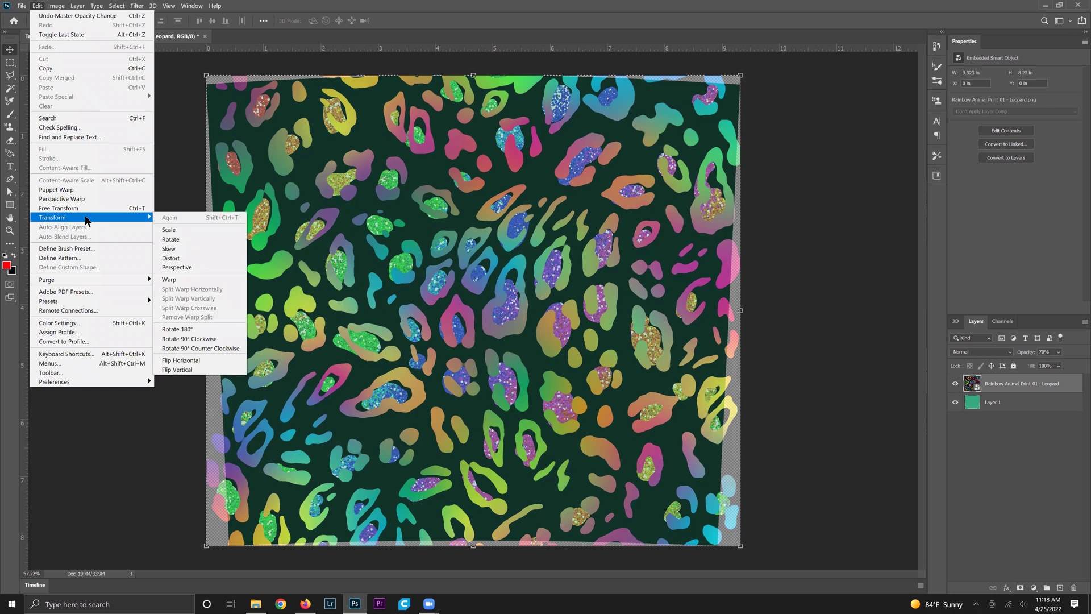
click(174, 280)
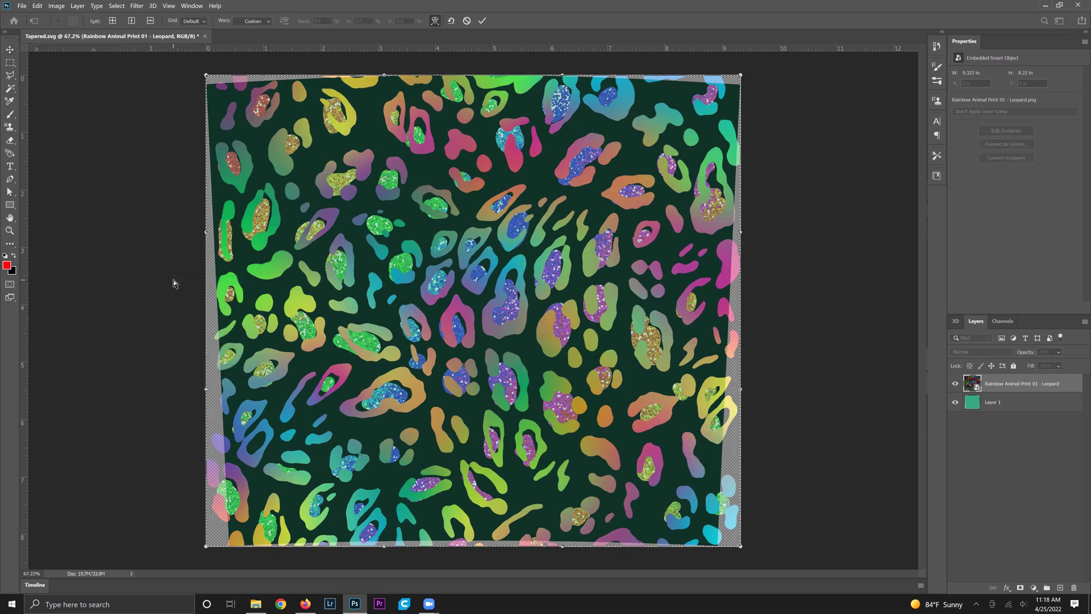
Step: Pin the warp's four corners onto the template and curve the right side inward
click(207, 76)
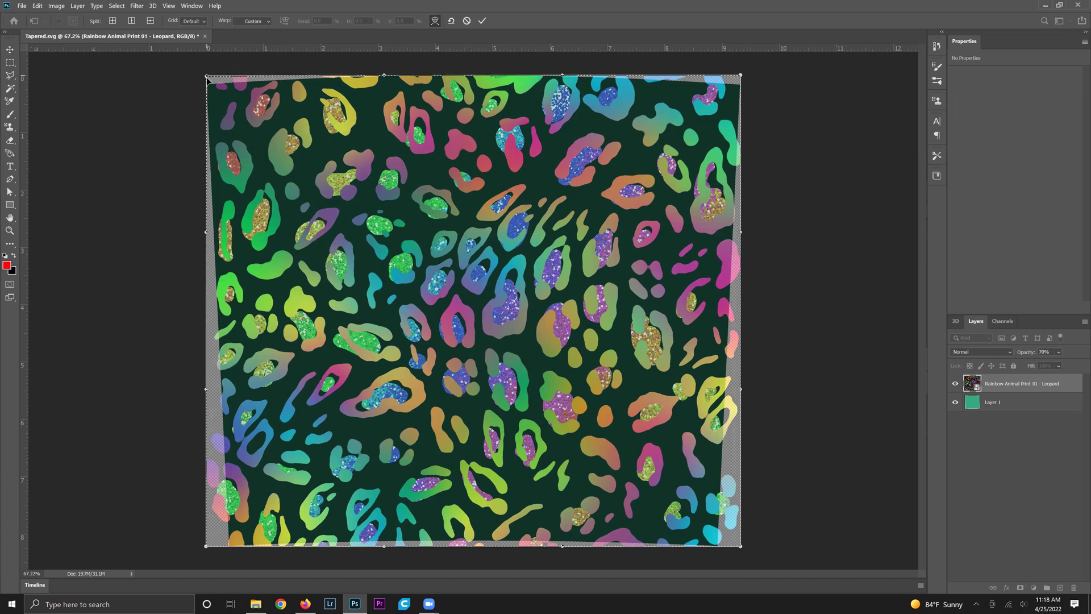
drag(207, 83, 207, 84)
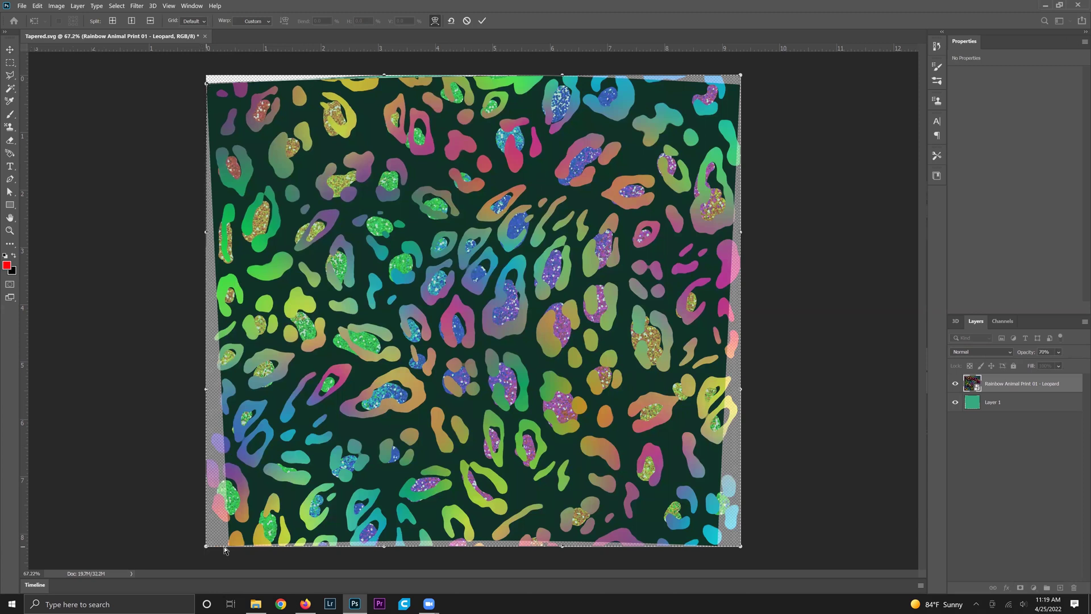
drag(225, 549, 230, 547)
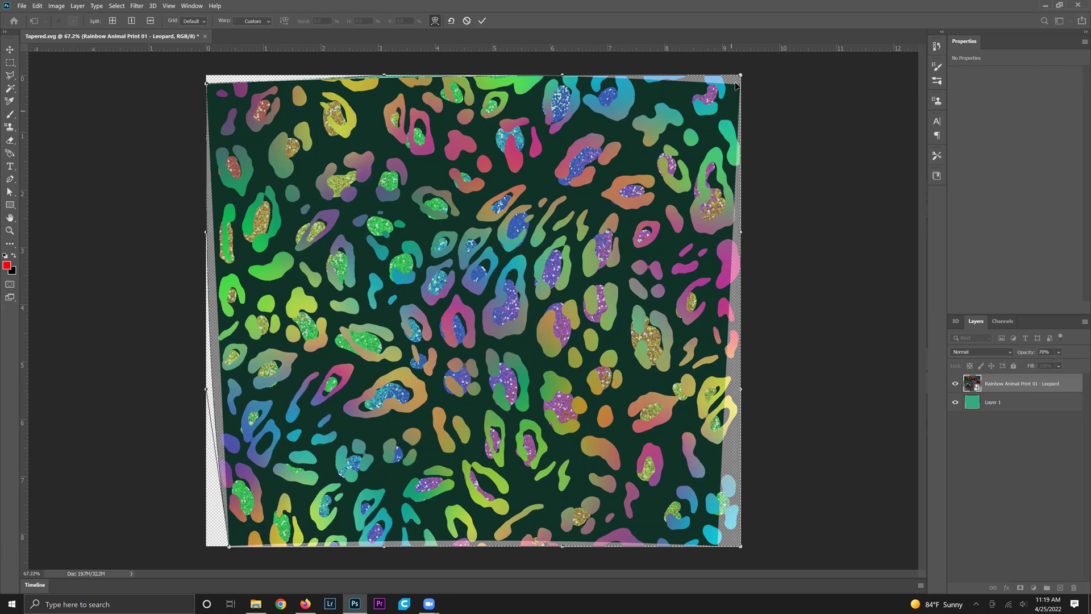
drag(742, 80, 740, 84)
drag(741, 547, 718, 548)
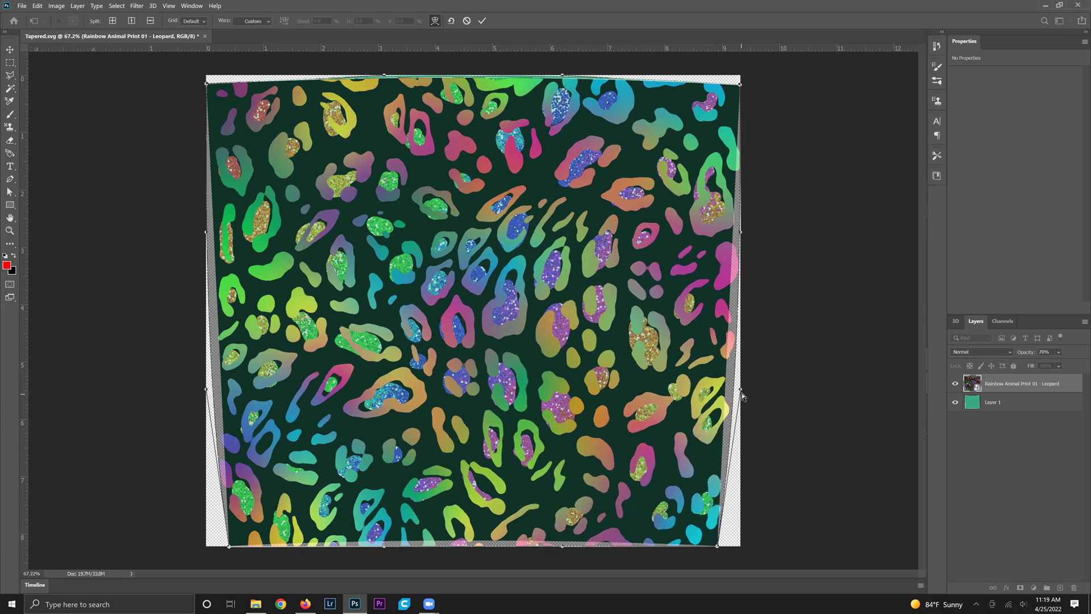
drag(741, 393, 725, 383)
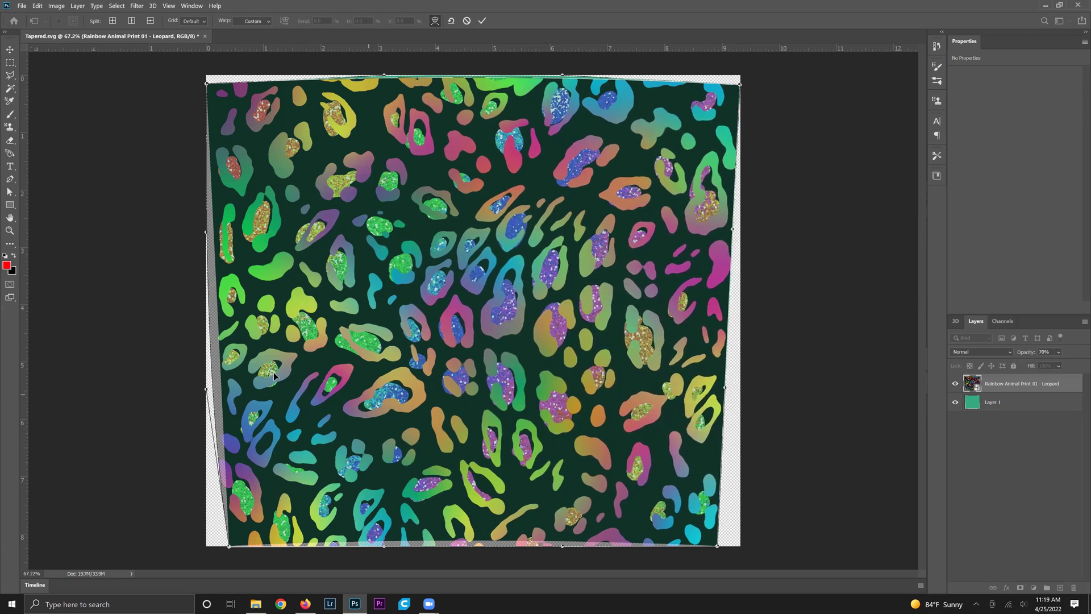
Step: Pull the left side inward and reshape the top and bottom edges to the template outline
drag(206, 234, 214, 232)
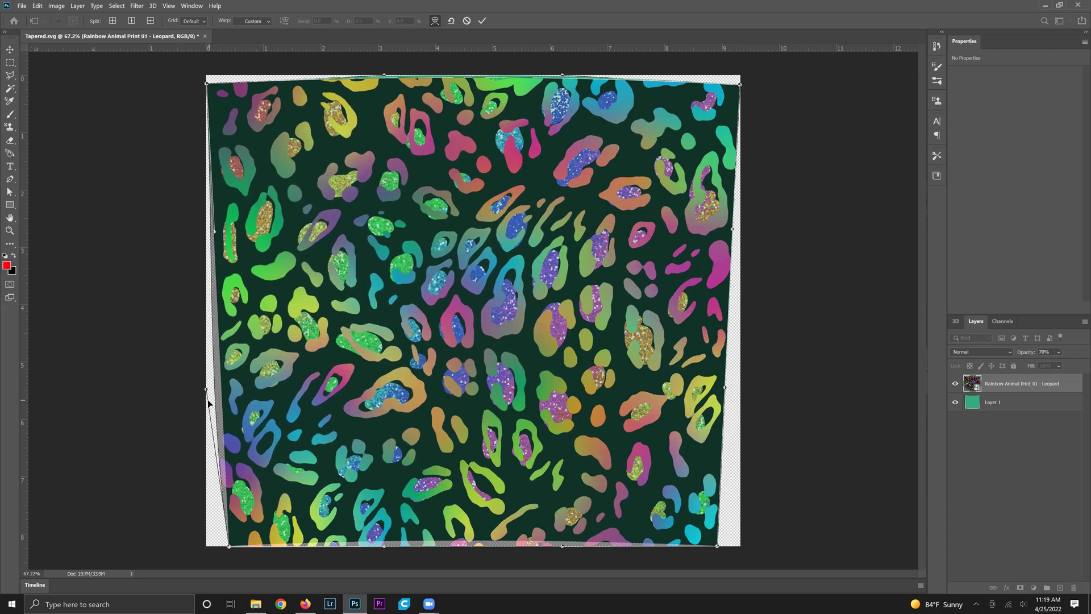
drag(207, 390, 221, 388)
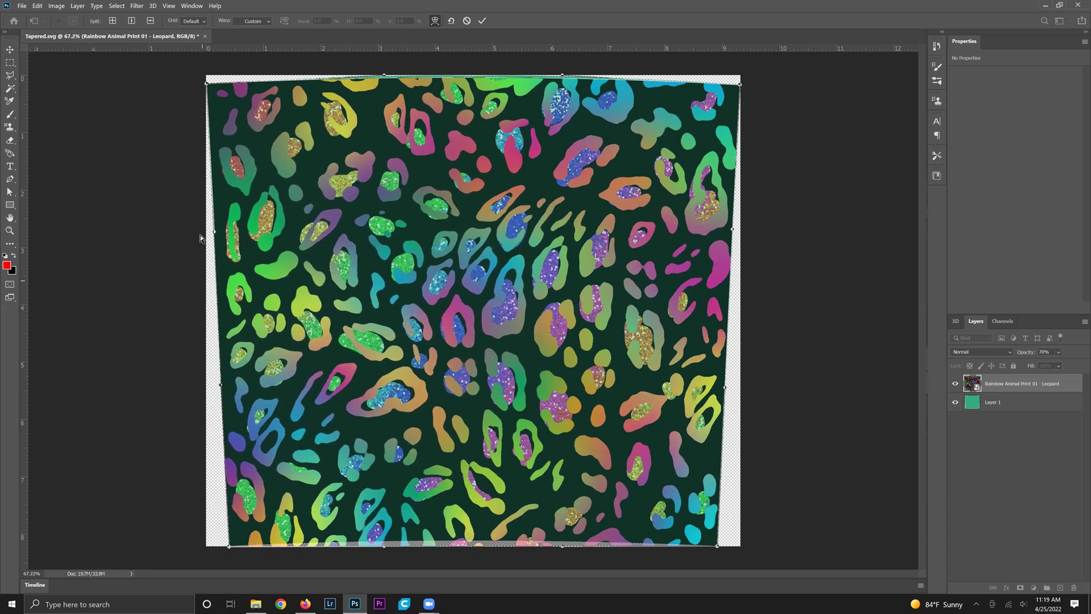
drag(215, 233, 213, 233)
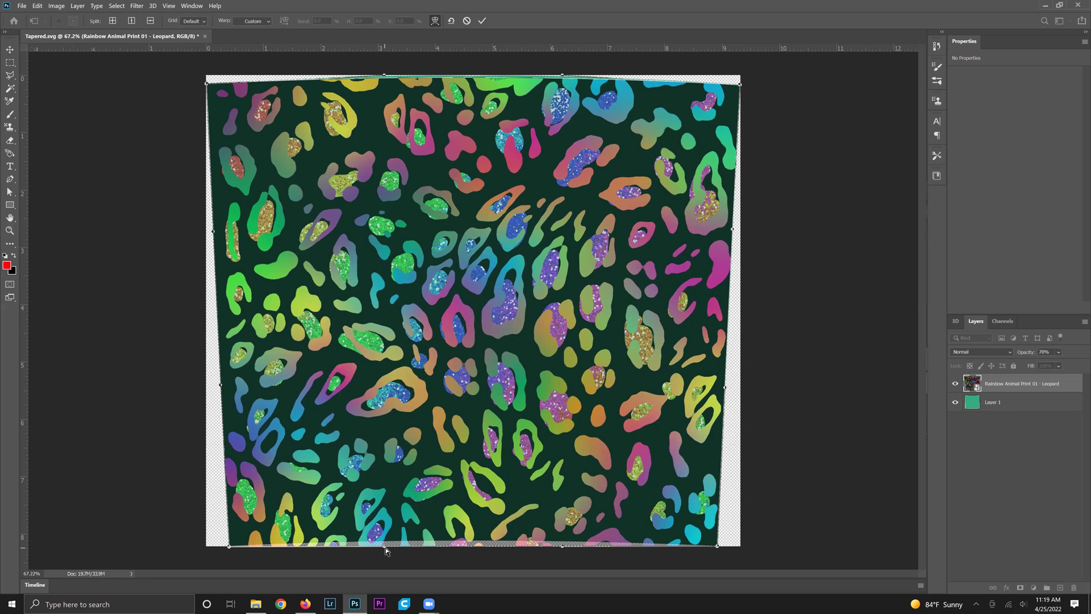
drag(386, 549, 383, 534)
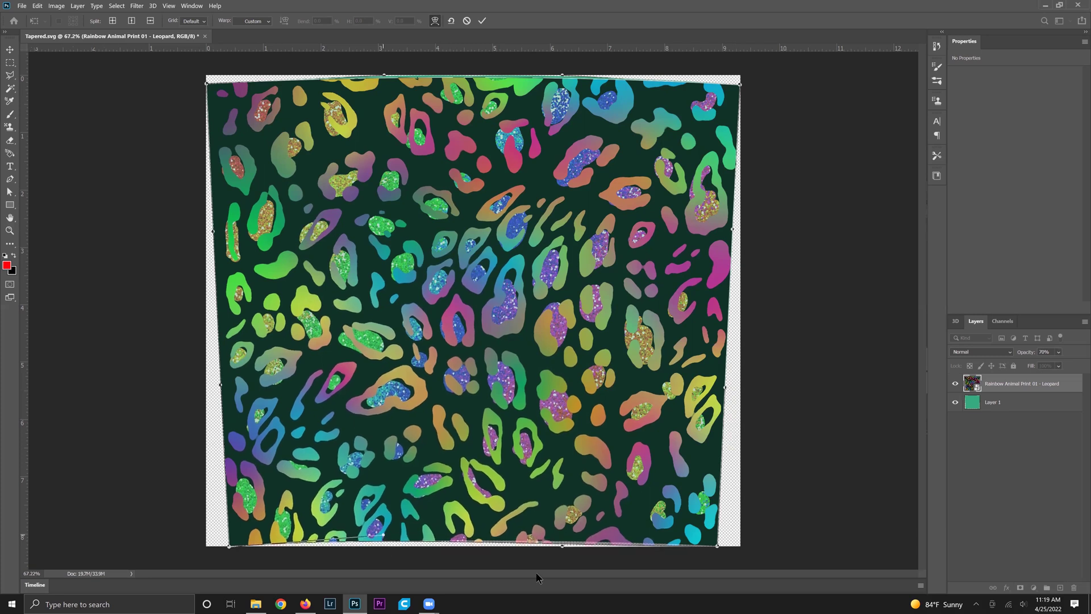
drag(563, 549, 563, 543)
drag(384, 74, 385, 72)
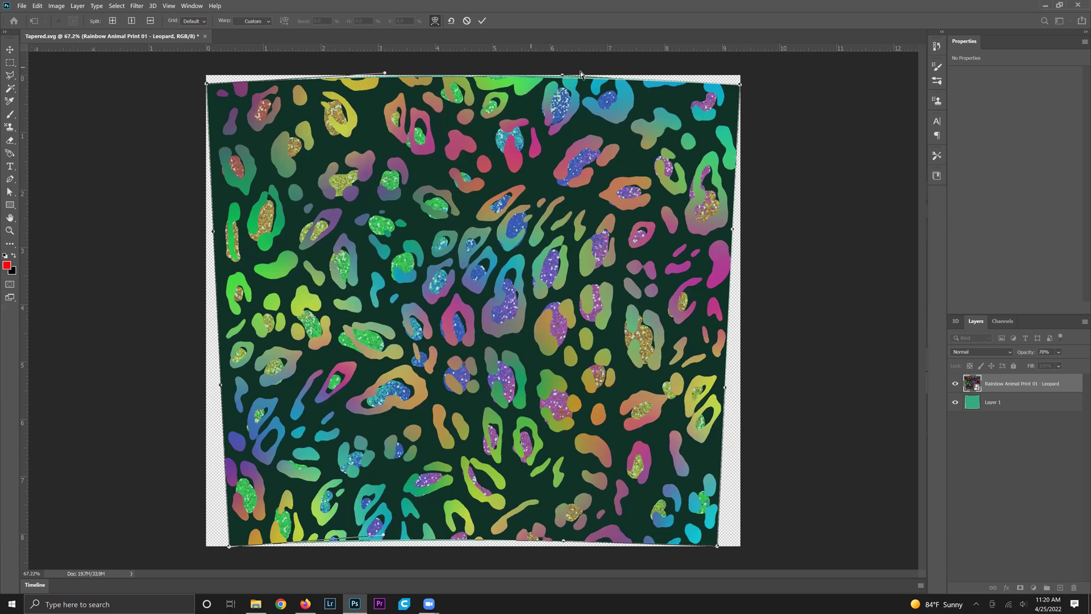
drag(563, 74, 562, 71)
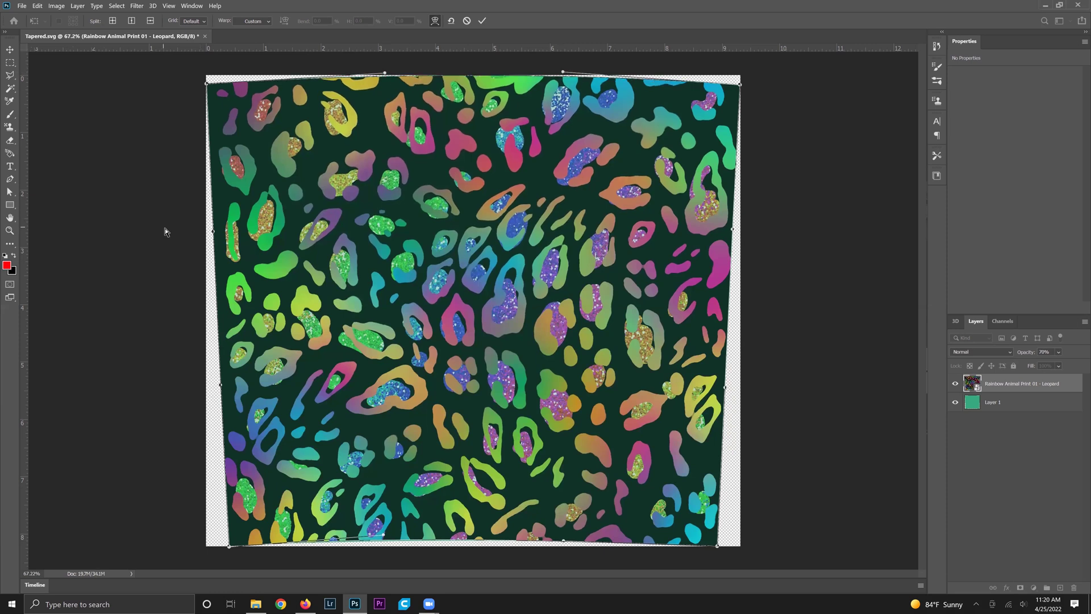
Step: Zoom in and pan along the warped print's edges to inspect their fit against the template
scroll(176, 230, up, 1)
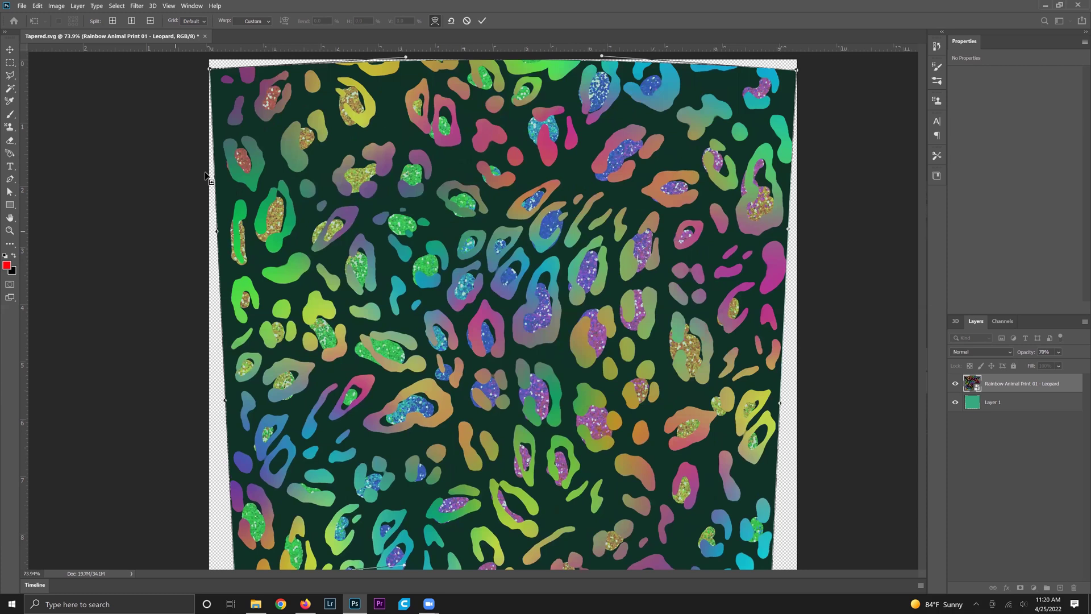
scroll(206, 175, up, 10)
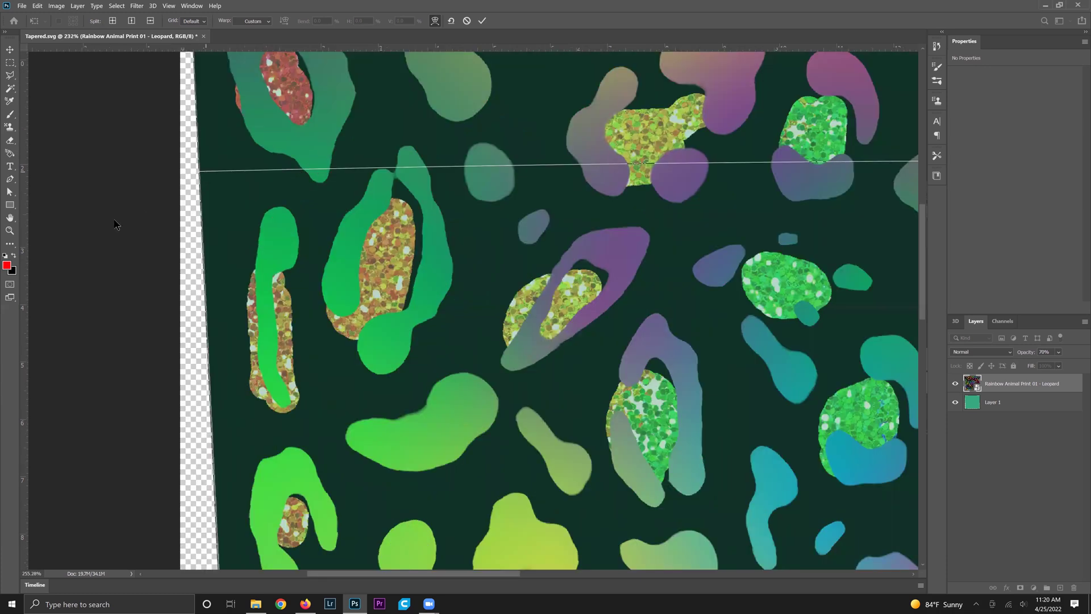
scroll(121, 226, up, 4)
key(alt+space)
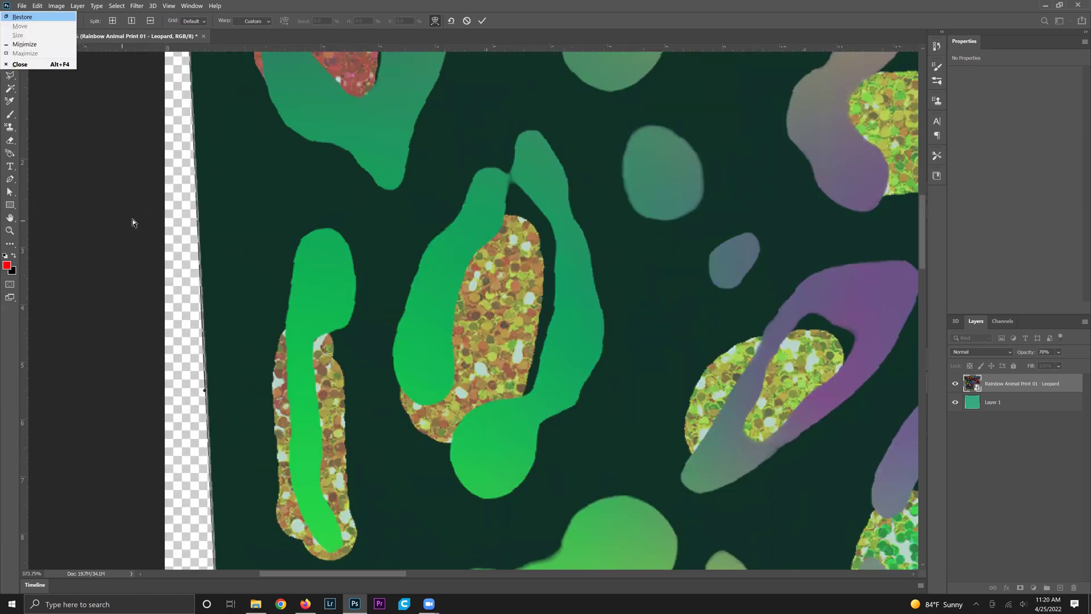
key(Escape)
drag(127, 209, 117, 346)
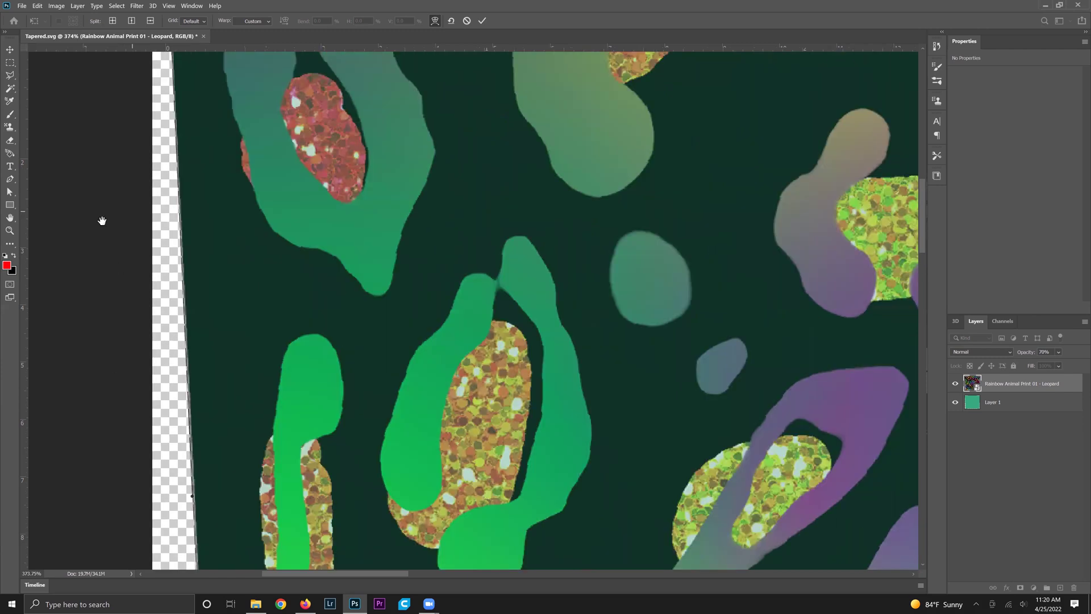
scroll(108, 239, up, 5)
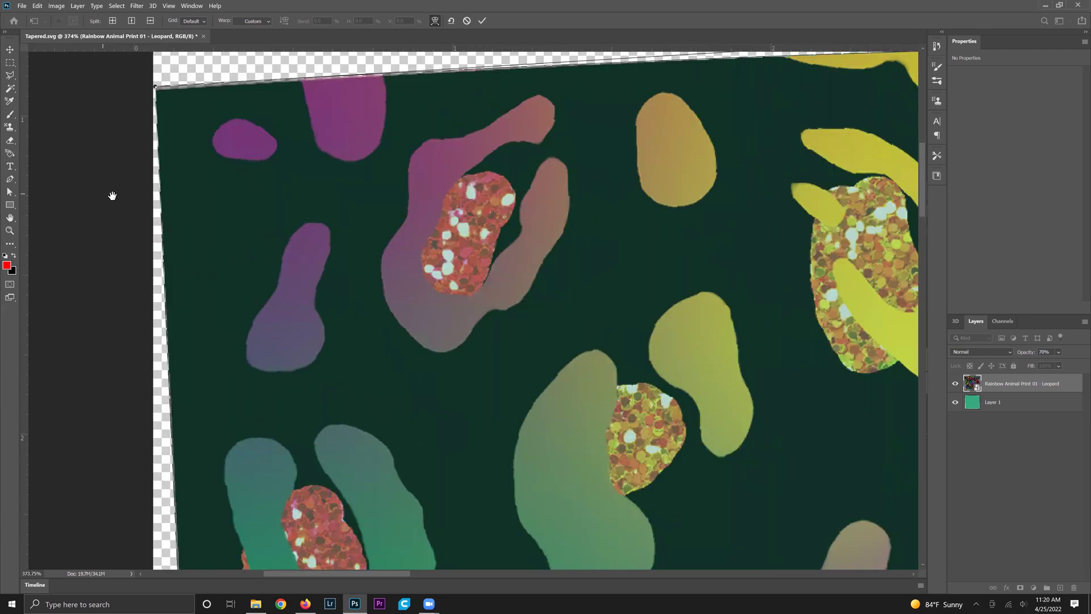
scroll(112, 196, up, 1)
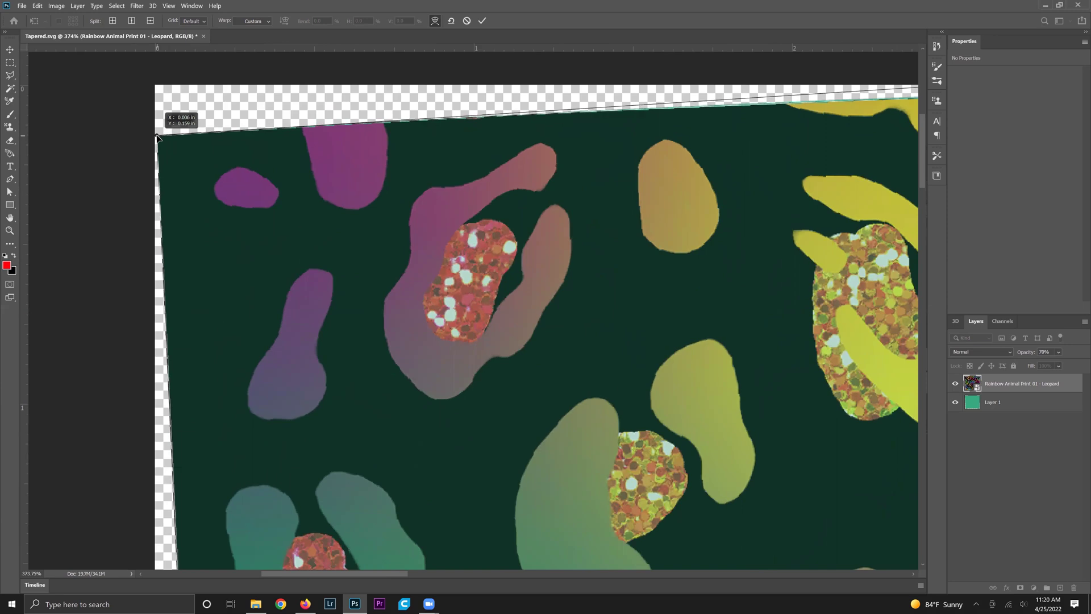
scroll(243, 220, right, 8)
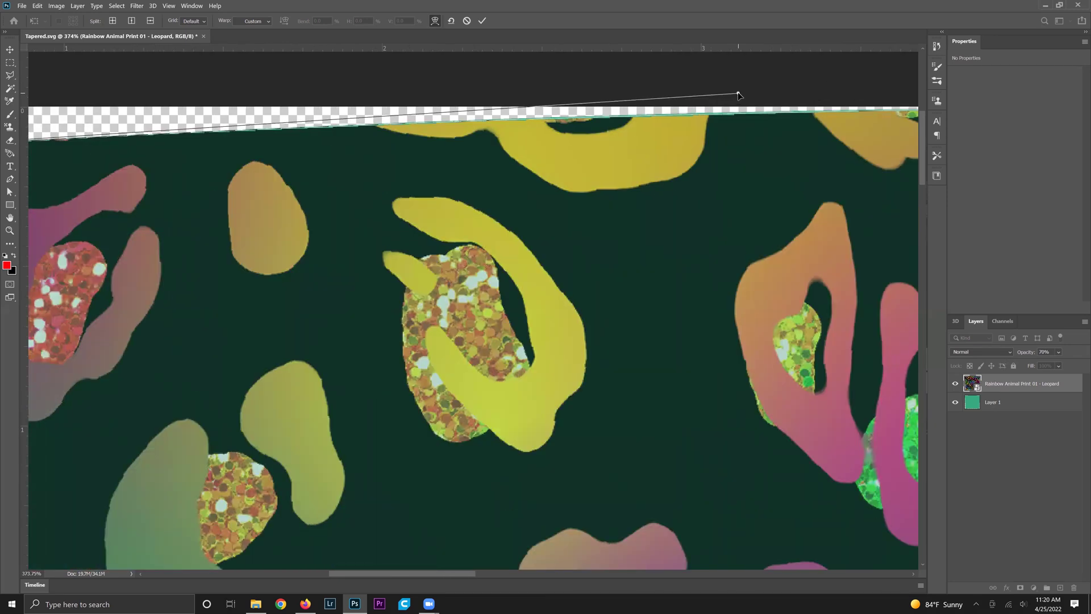
scroll(745, 93, right, 13)
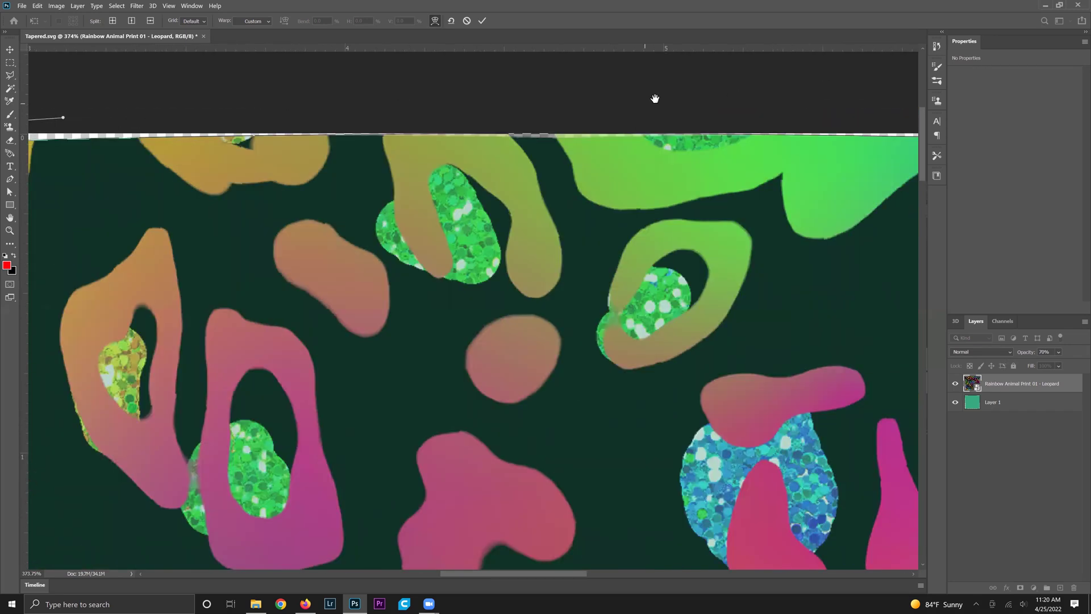
scroll(904, 116, right, 3)
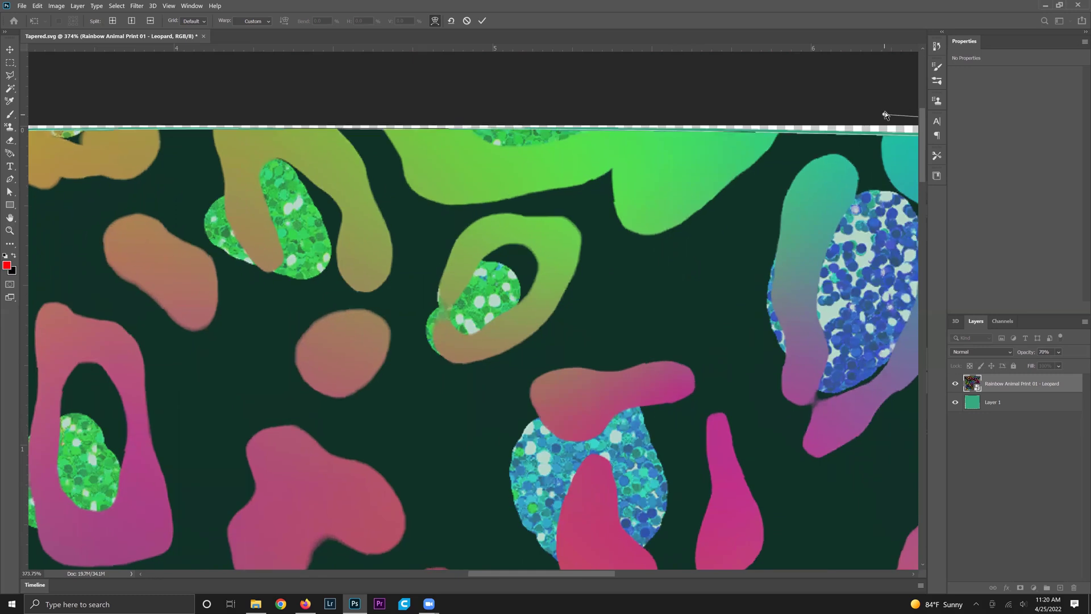
scroll(686, 111, right, 10)
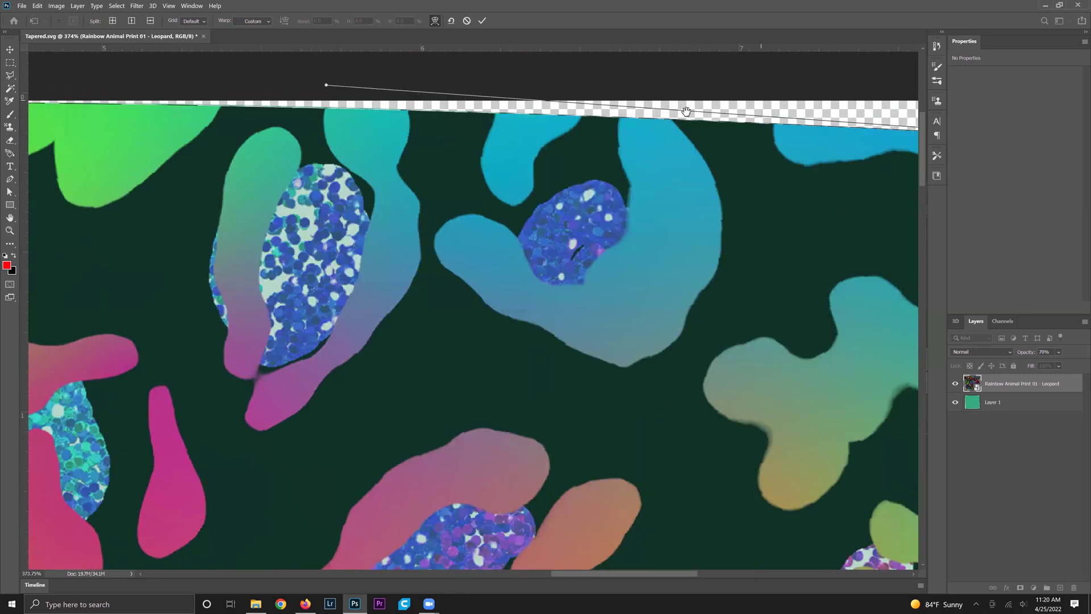
scroll(686, 111, right, 17)
scroll(671, 187, down, 7)
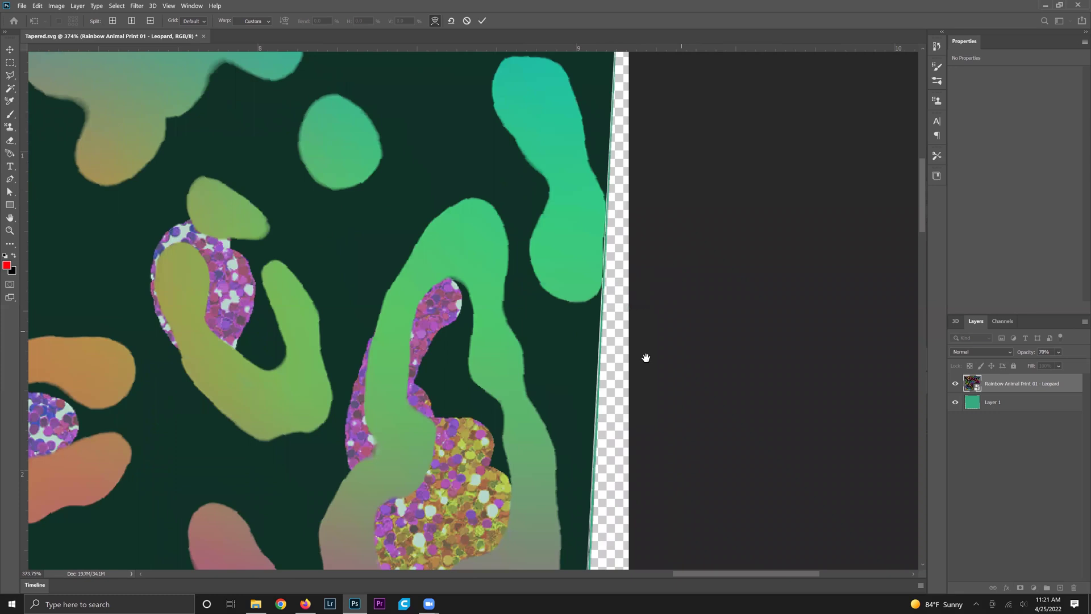
scroll(611, 514, down, 5)
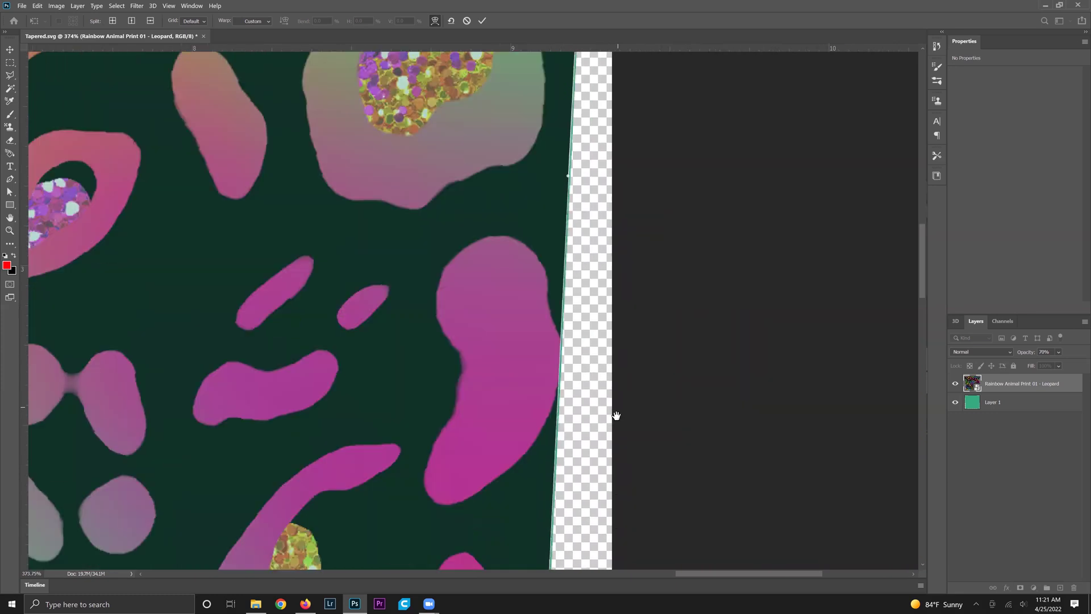
scroll(572, 181, down, 11)
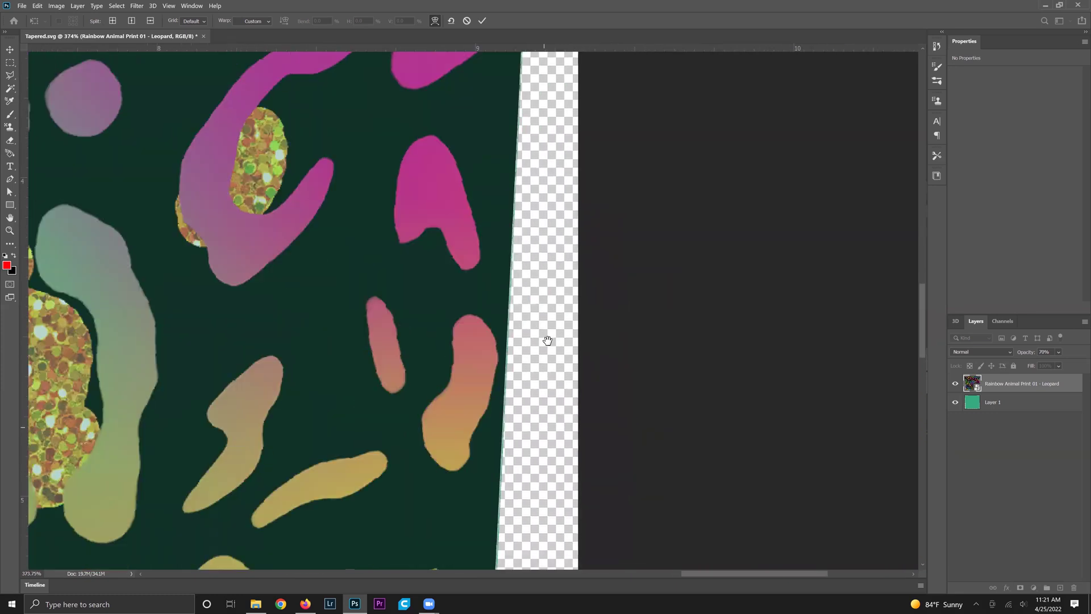
scroll(553, 366, down, 14)
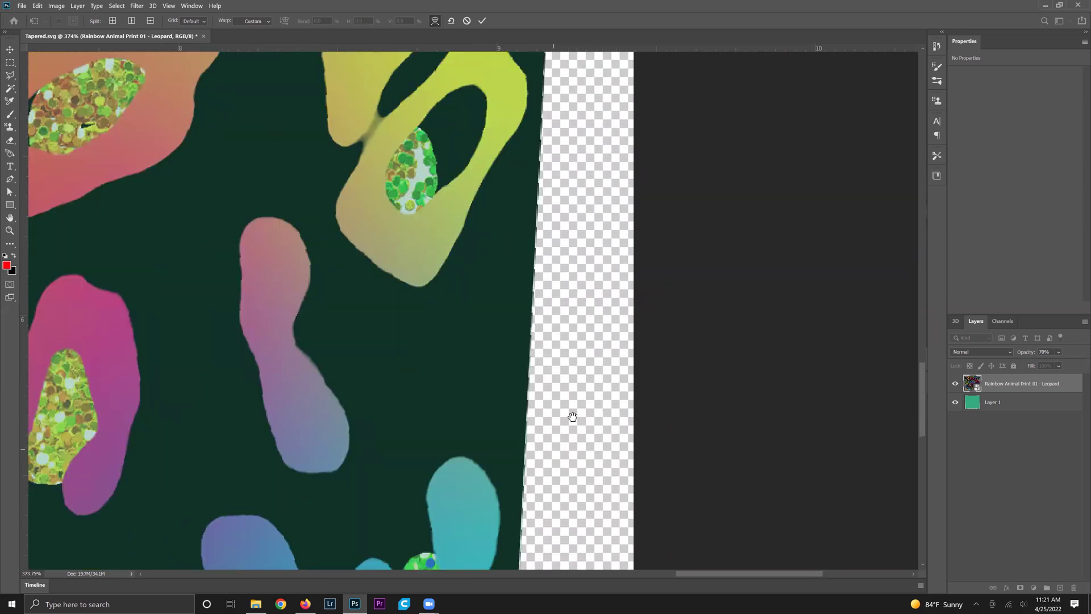
Step: Nudge the bottom-right corner and lower edge up to align with the template's bottom outline
drag(523, 456, 524, 447)
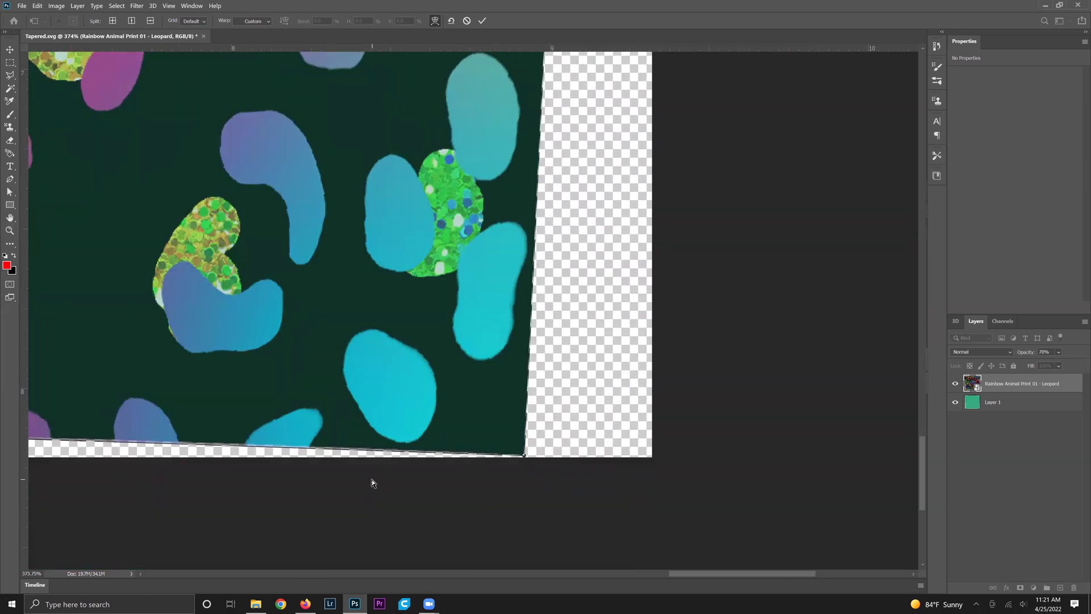
scroll(371, 479, left, 8)
drag(101, 421, 103, 415)
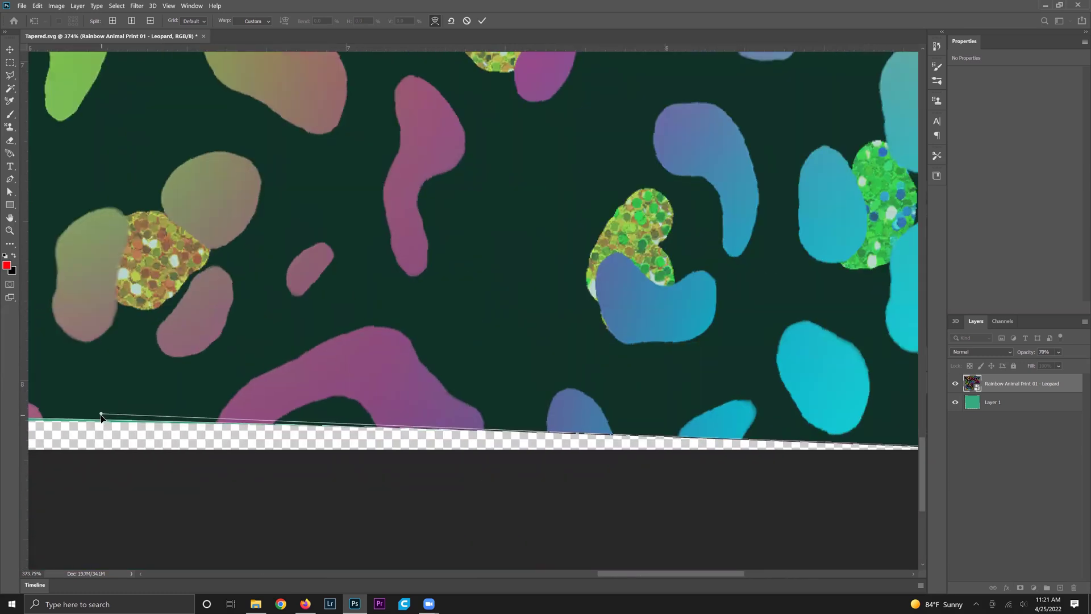
scroll(273, 485, left, 10)
scroll(444, 470, left, 8)
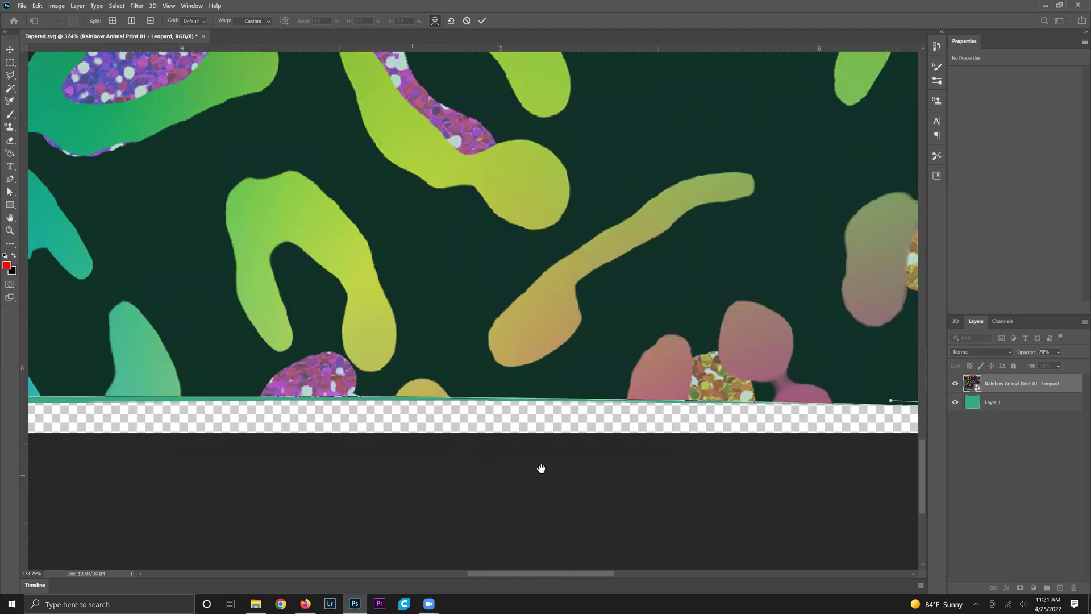
drag(51, 373, 53, 371)
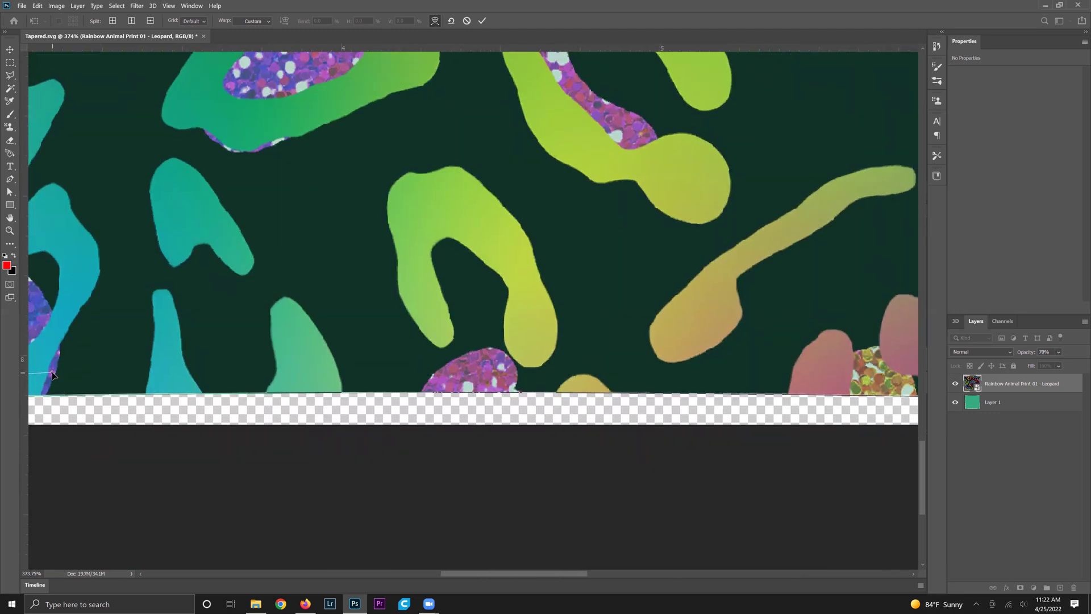
Step: Scroll across and down the canvas to check the bottom edge alignment
scroll(224, 468, left, 8)
scroll(331, 470, left, 8)
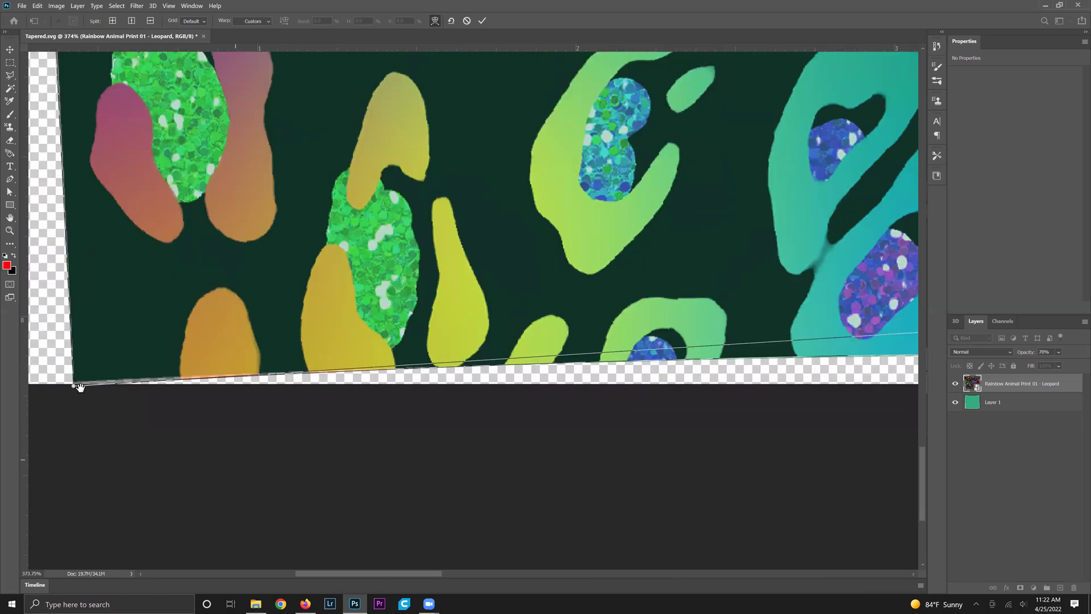
scroll(464, 437, right, 4)
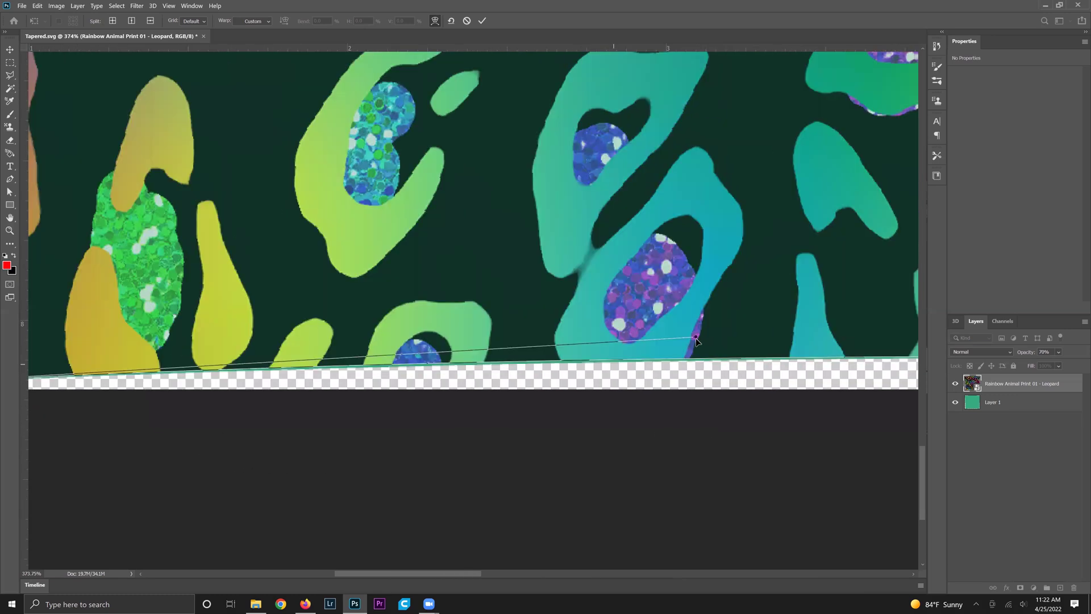
scroll(552, 421, down, 1)
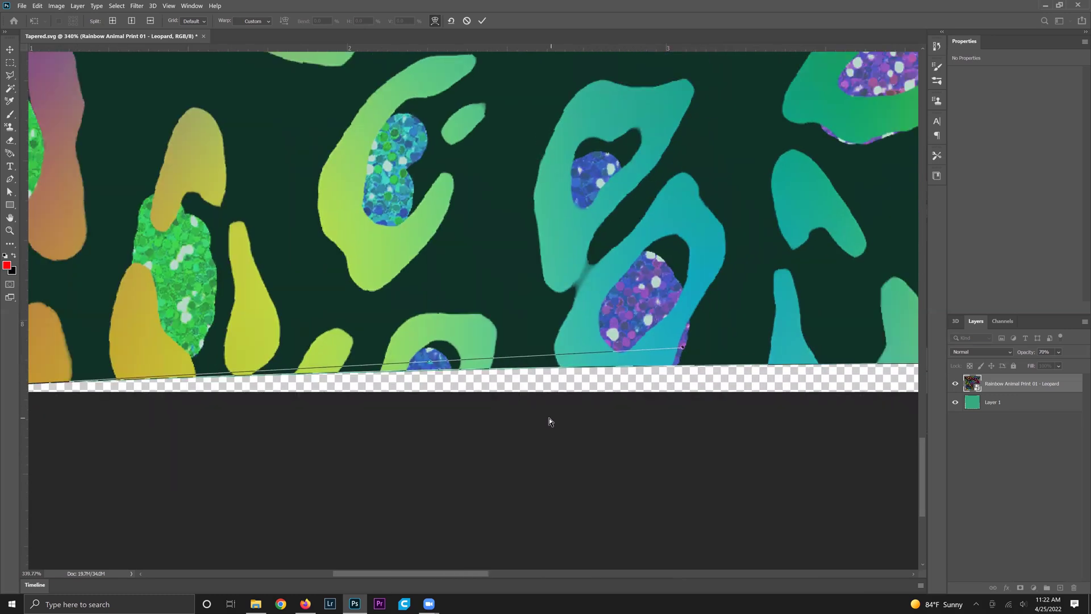
scroll(623, 428, down, 4)
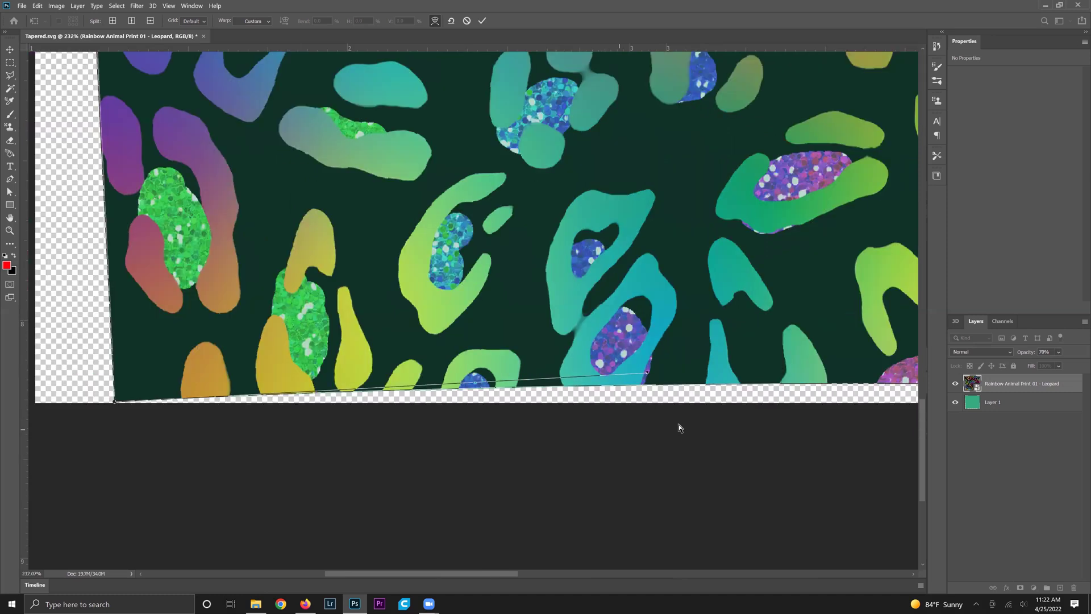
scroll(680, 427, down, 3)
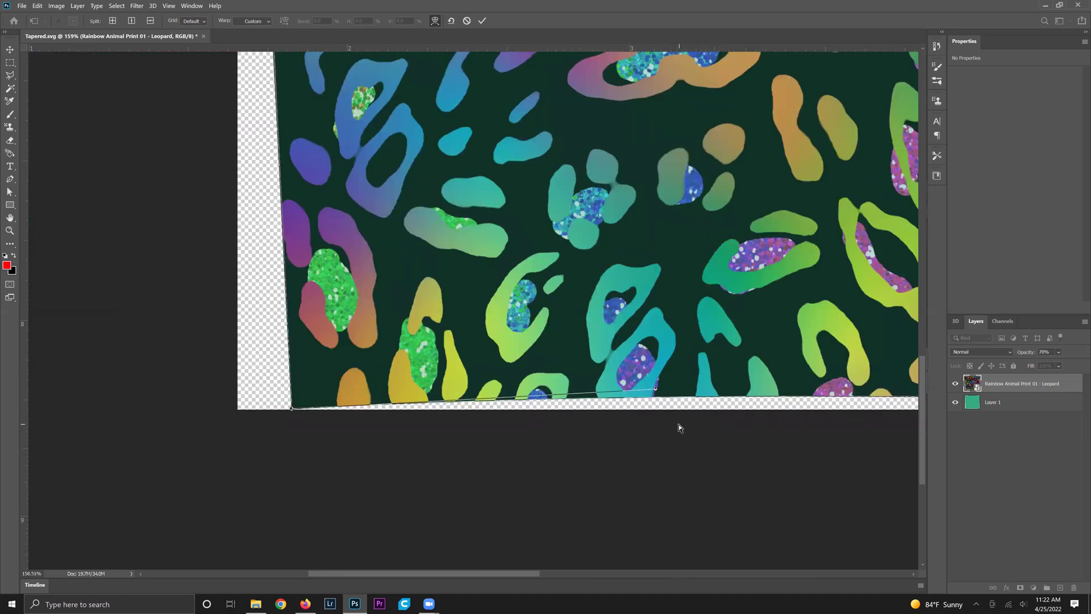
scroll(679, 428, down, 1)
scroll(679, 424, down, 1)
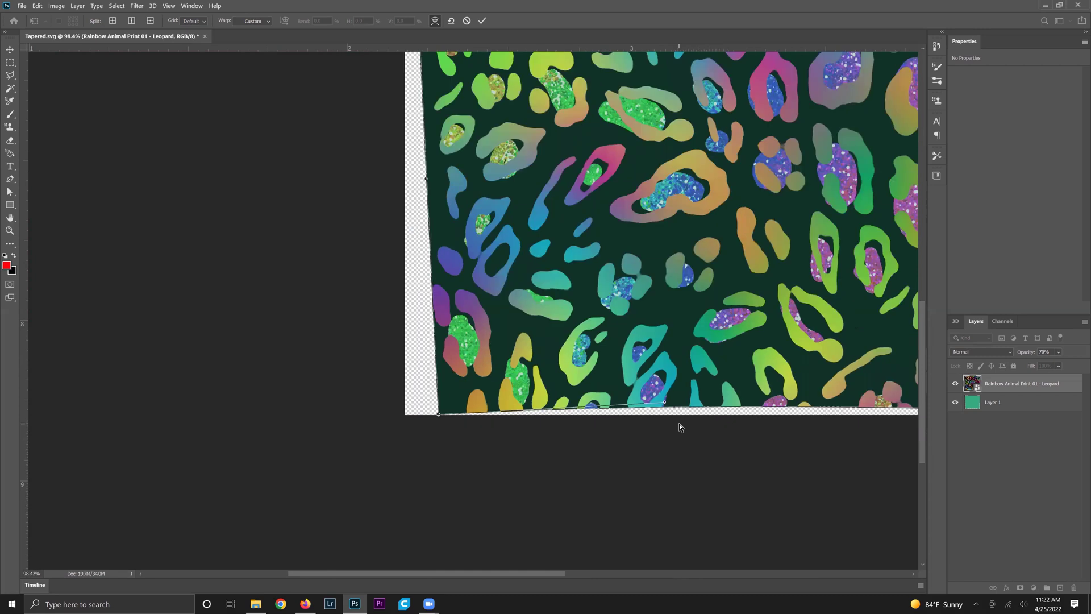
scroll(680, 425, down, 1)
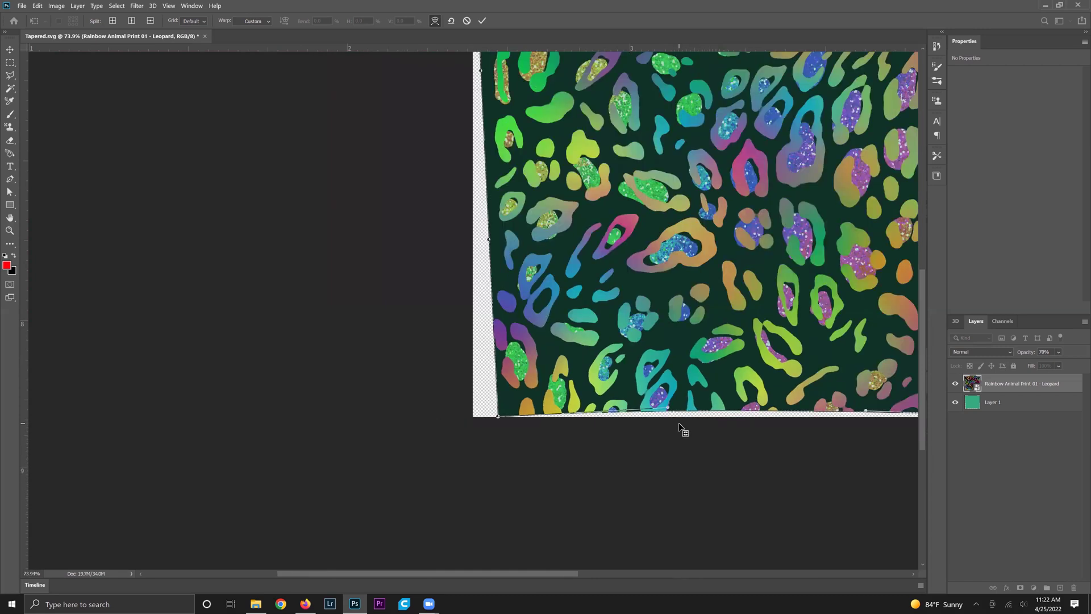
Step: Raise the Rainbow Animal Print 01 - Leopard layer's opacity back to 100%
scroll(344, 255, down, 1)
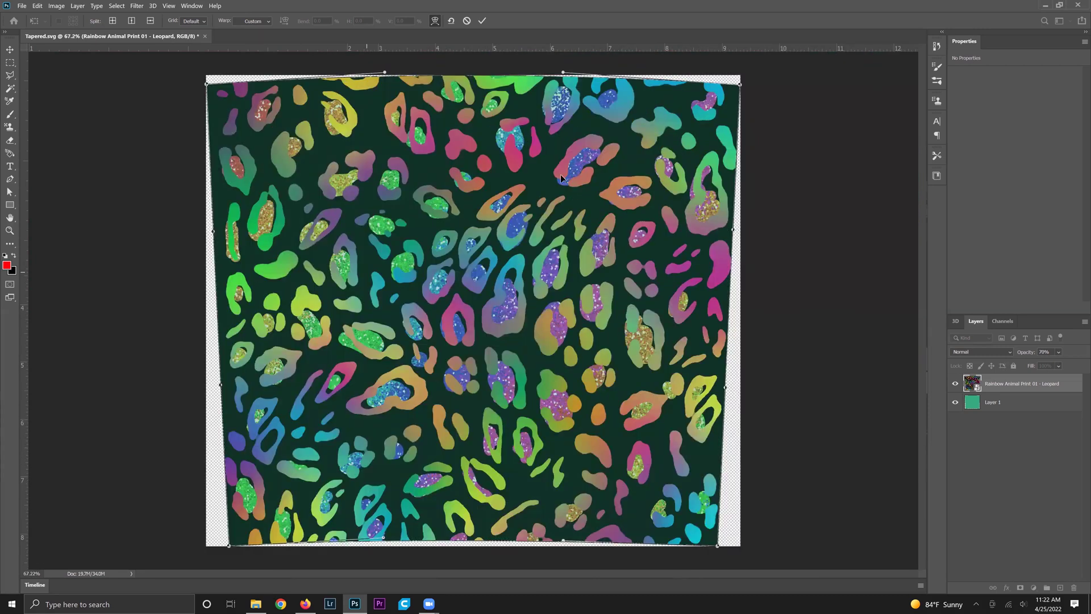
click(1059, 355)
drag(1070, 364, 1083, 363)
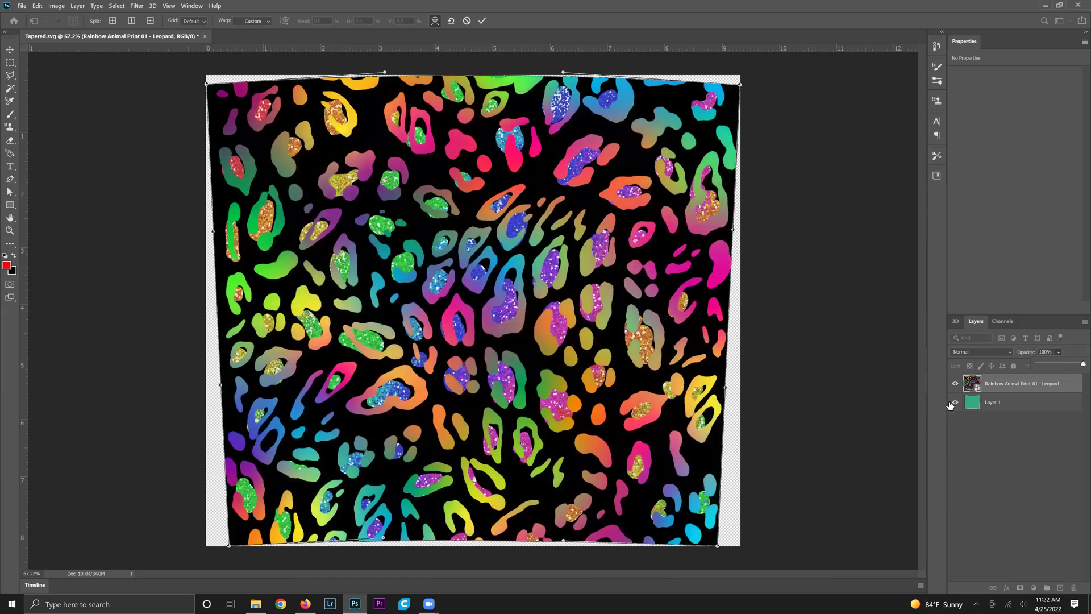
Step: Commit the warp and hide the green template Layer 1, leaving only the leopard design
click(955, 383)
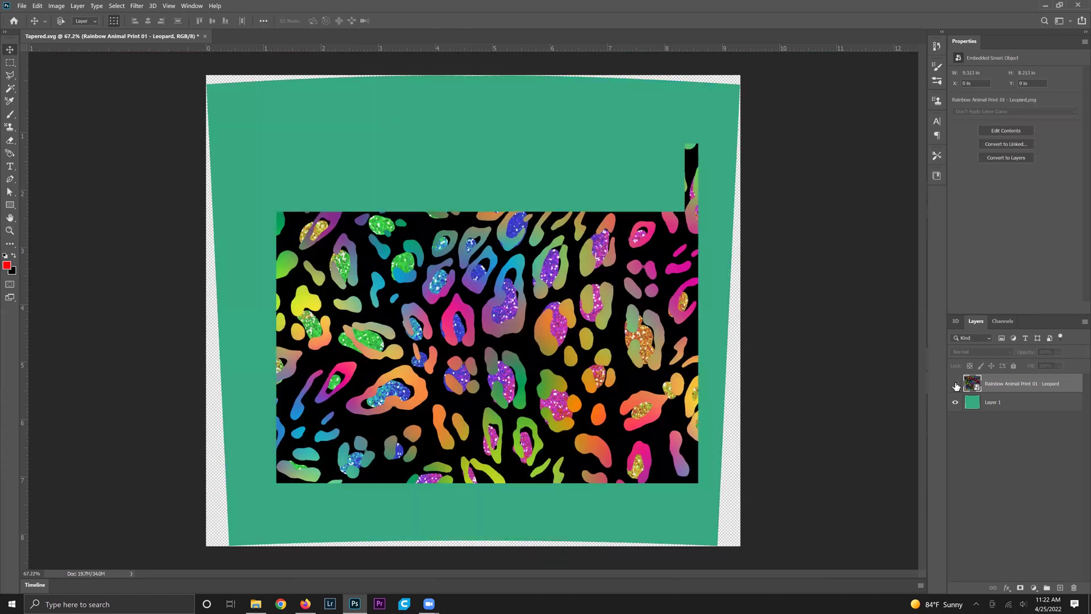
click(956, 384)
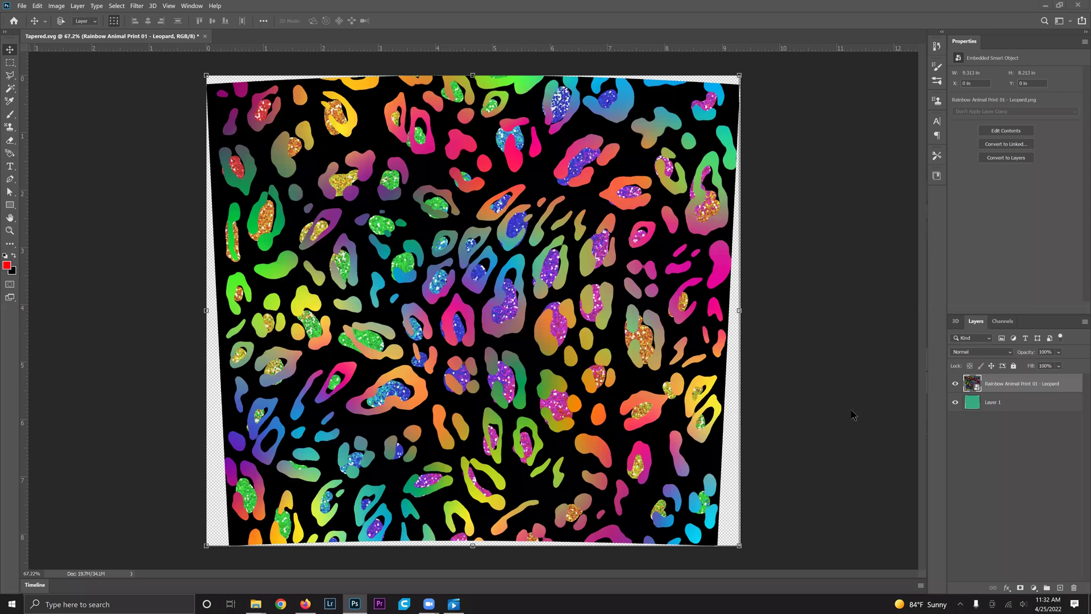
click(956, 403)
click(23, 6)
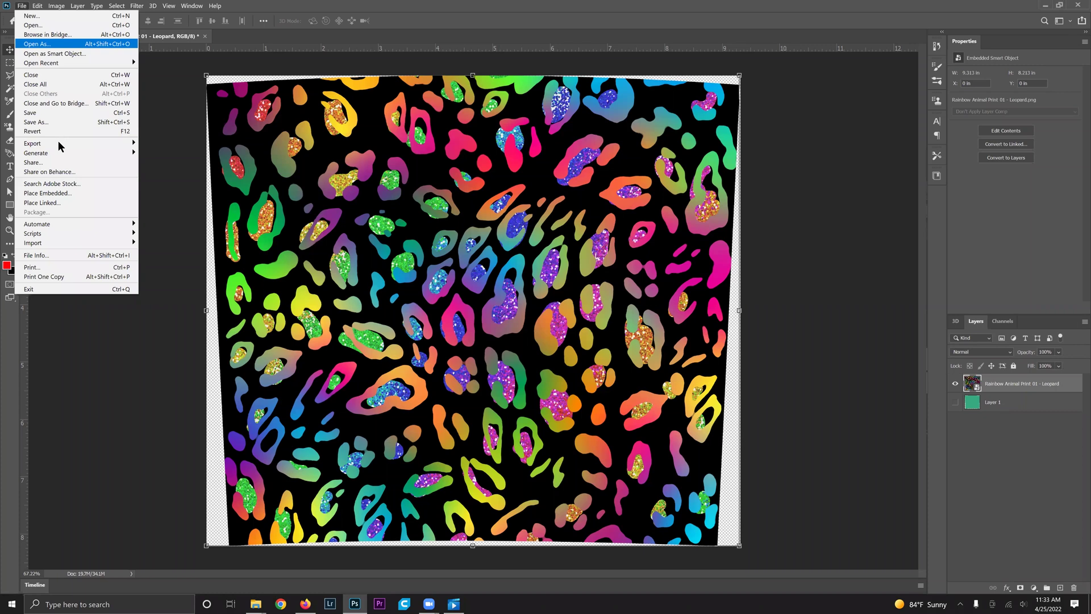
Step: Export the design with Export As as a PNG at 2797 × 2466 px
mouse_move(63, 146)
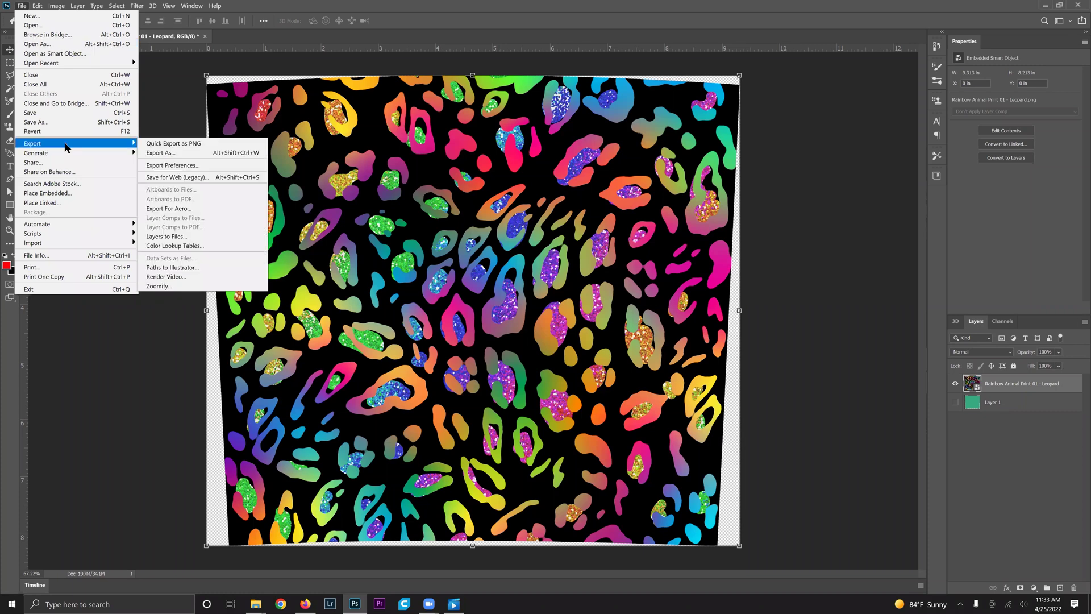
click(162, 154)
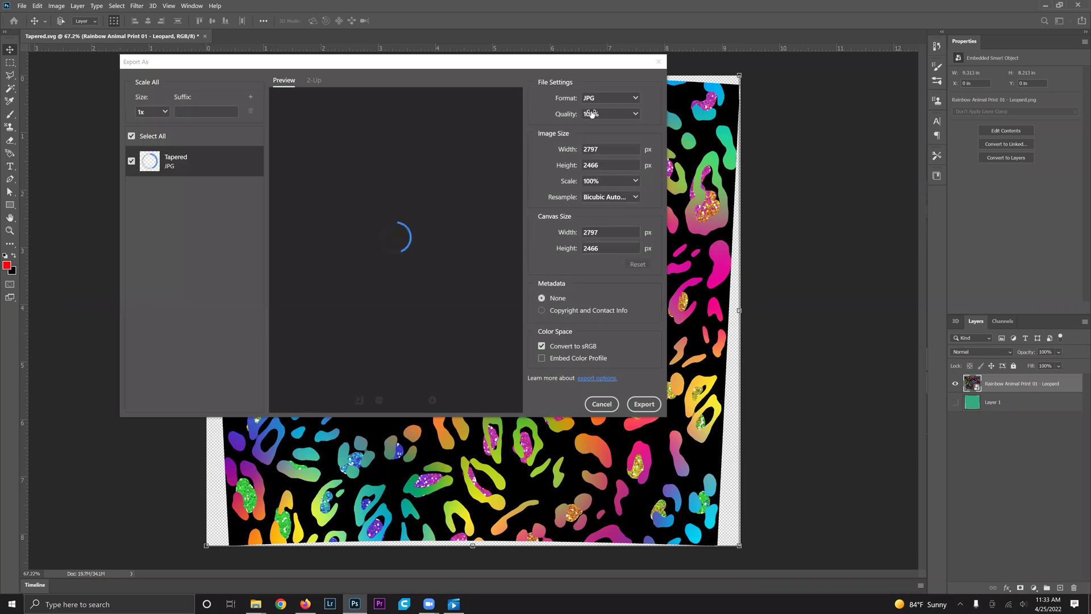
click(636, 101)
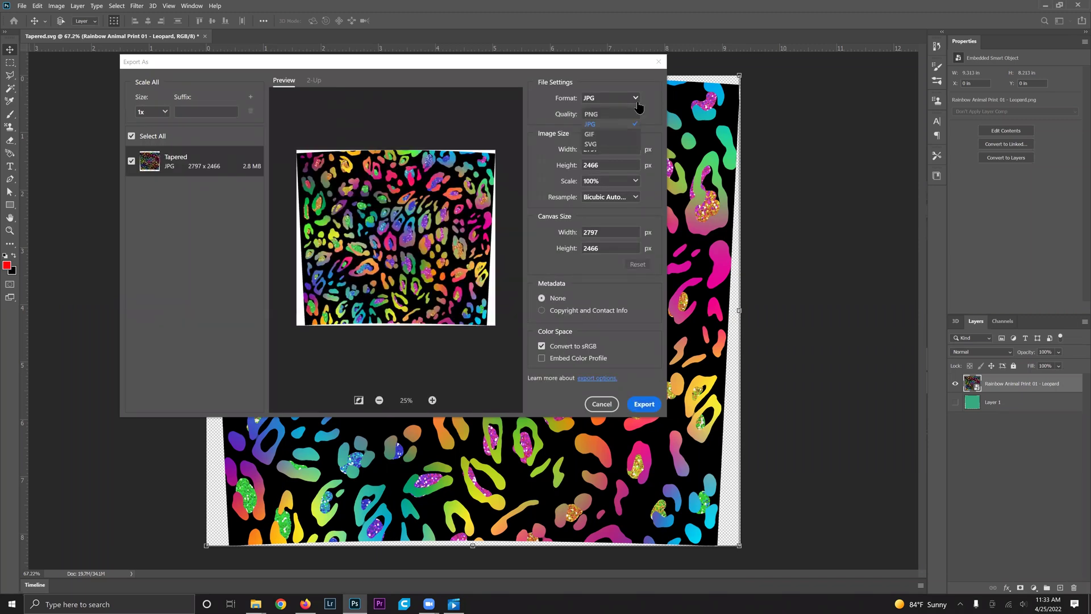
click(620, 116)
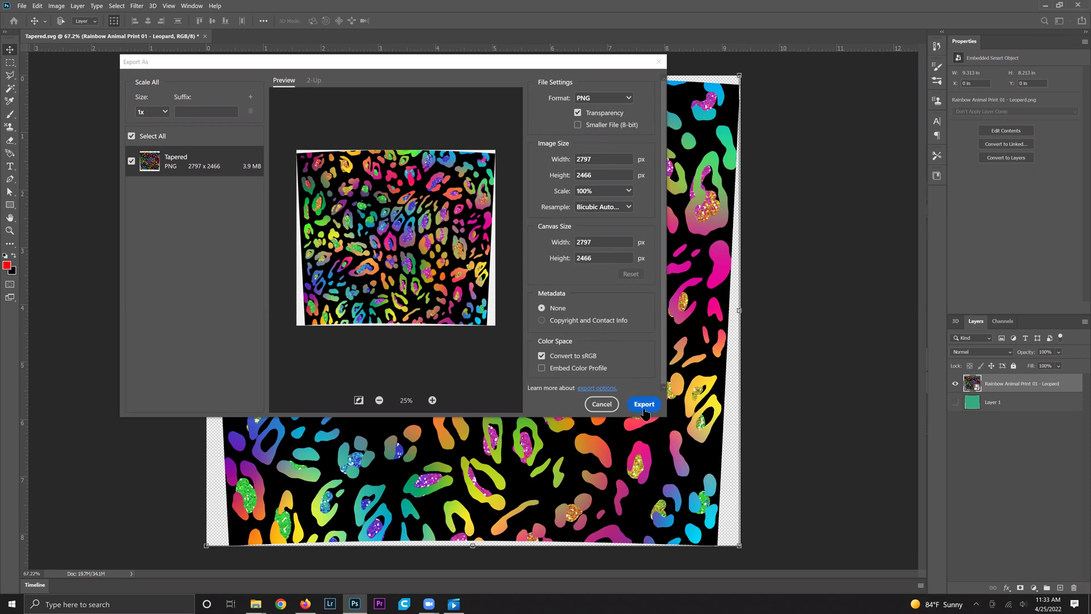
click(596, 405)
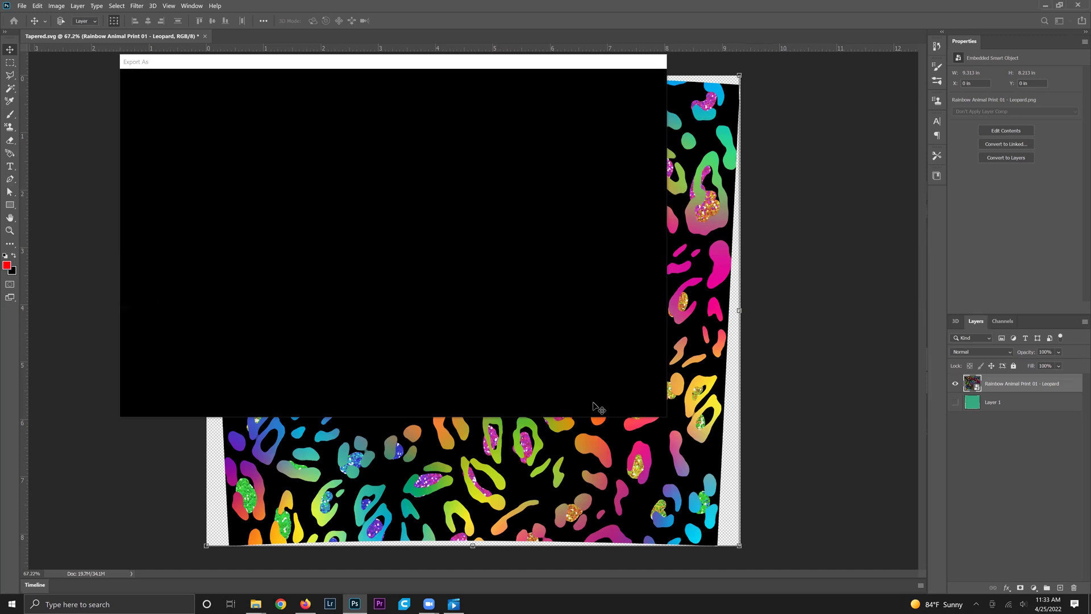
click(21, 6)
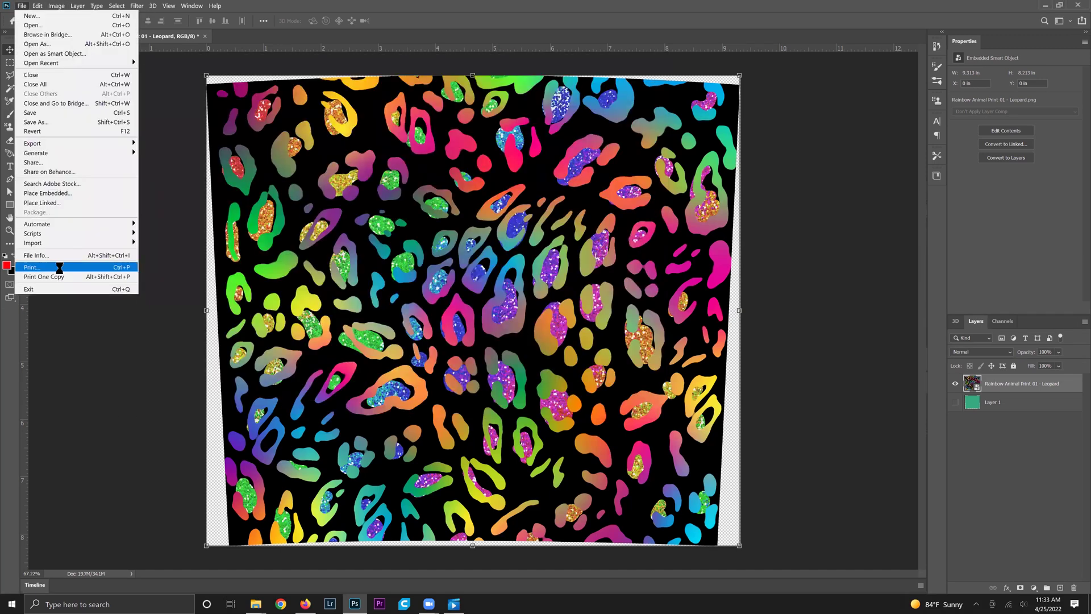
key(Escape)
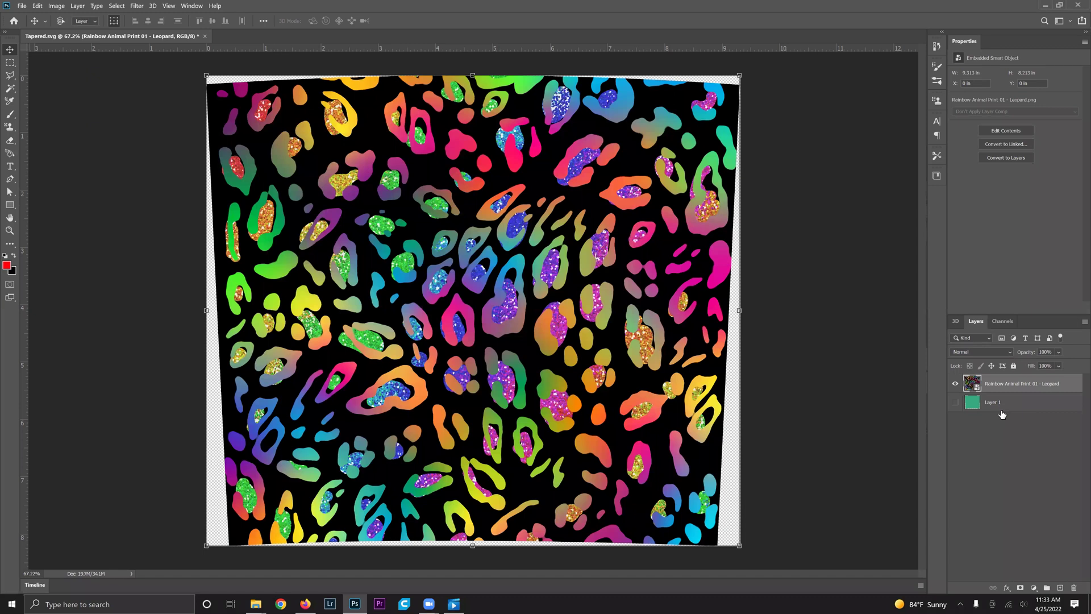